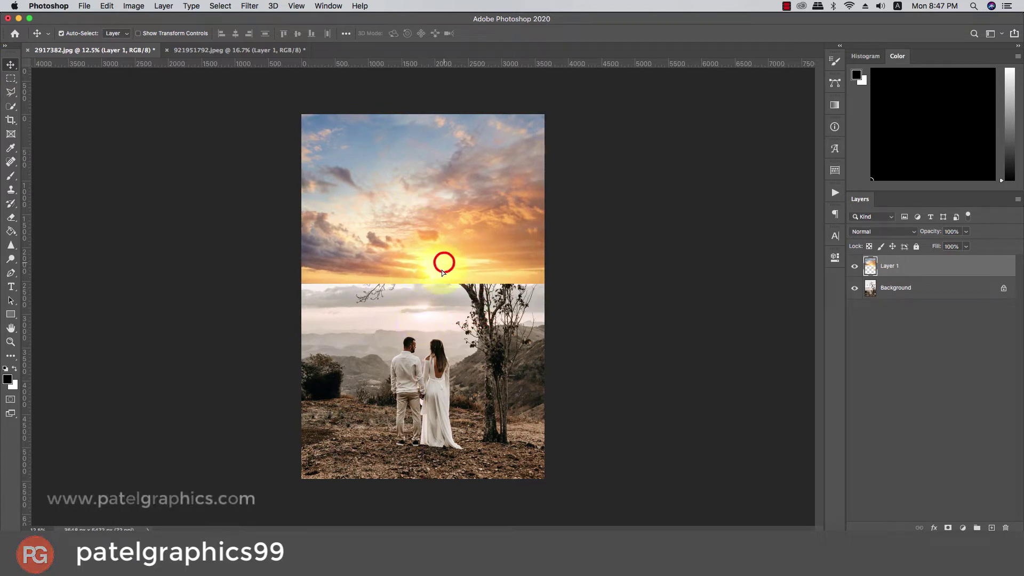
Move the sky layer down until its lower edge sits at the horizon just above the couple's heads.
drag(442, 269, 437, 318)
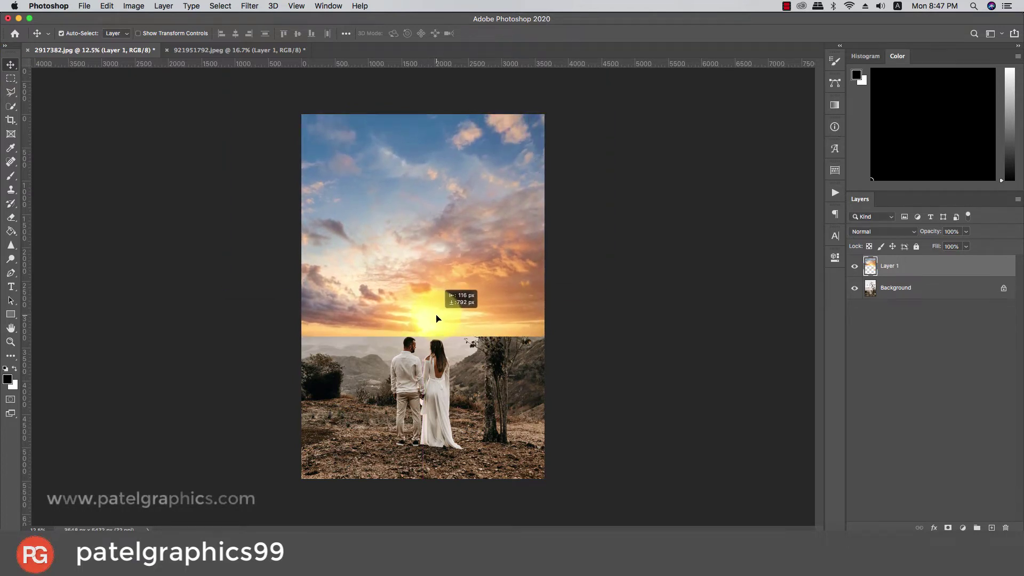
click(455, 251)
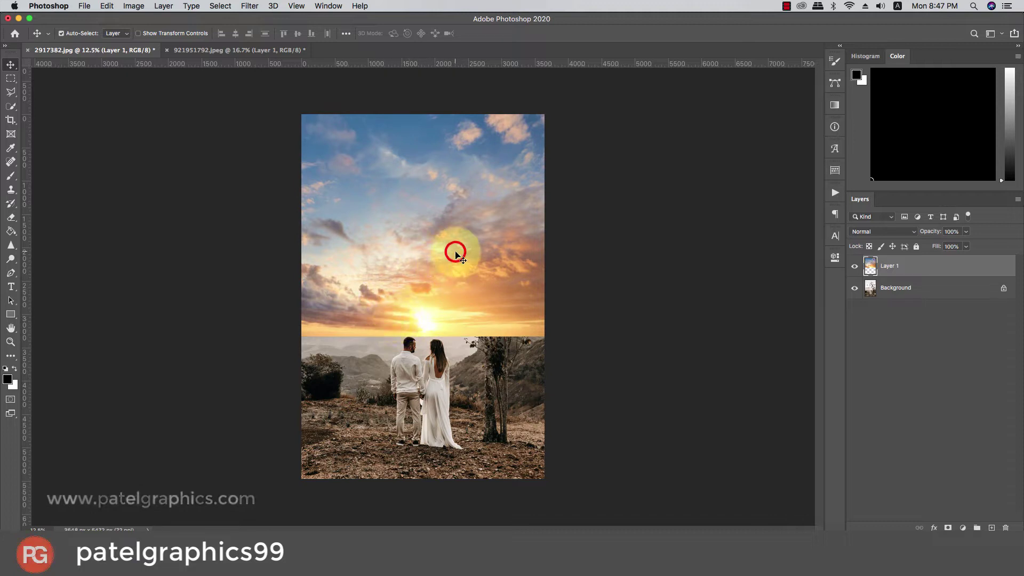
Duplicate the sky layer, flip the copy vertically and place it directly below the original as a mirrored reflection.
click(923, 270)
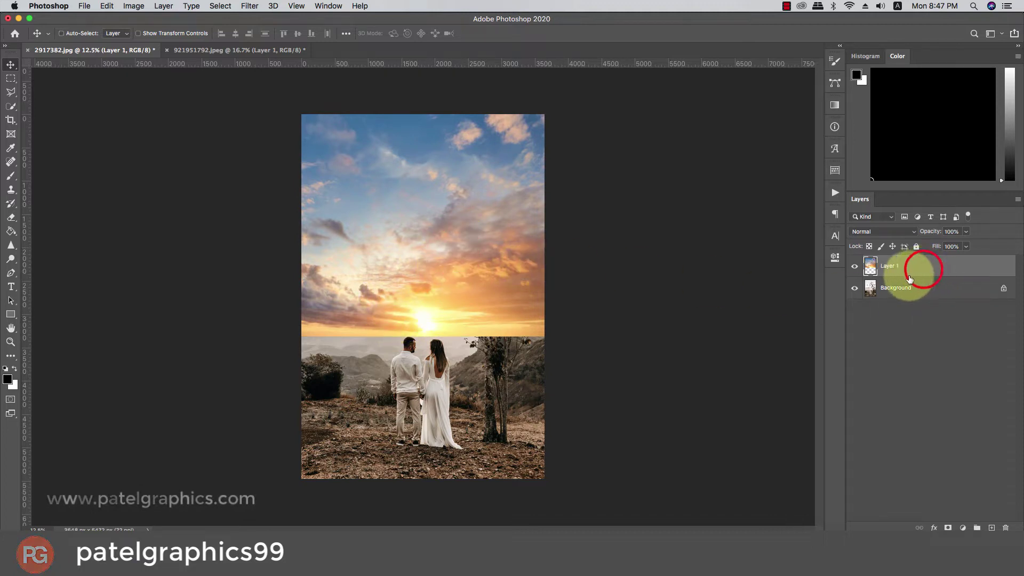
key(super+j)
key(super+t)
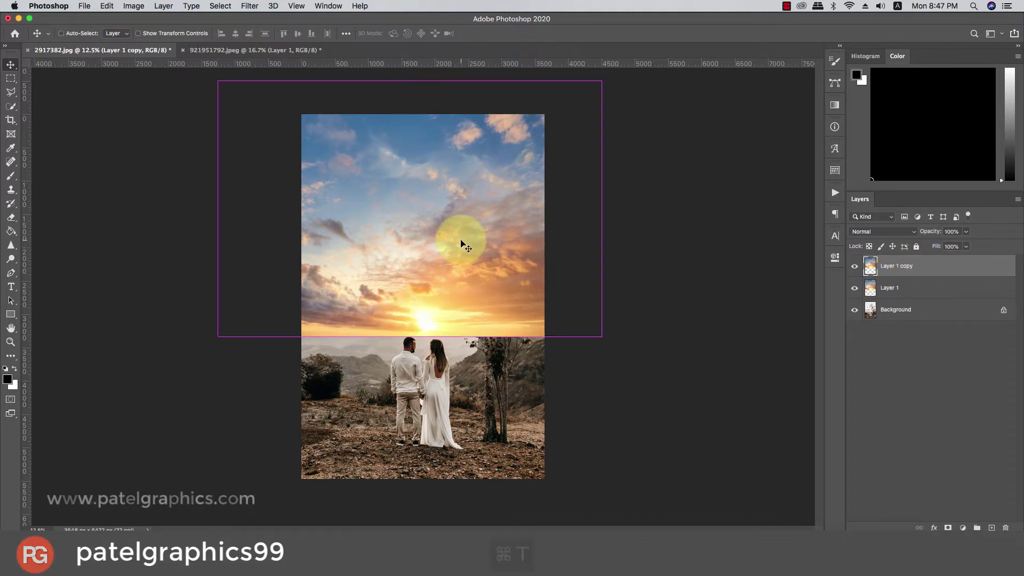
right_click(379, 235)
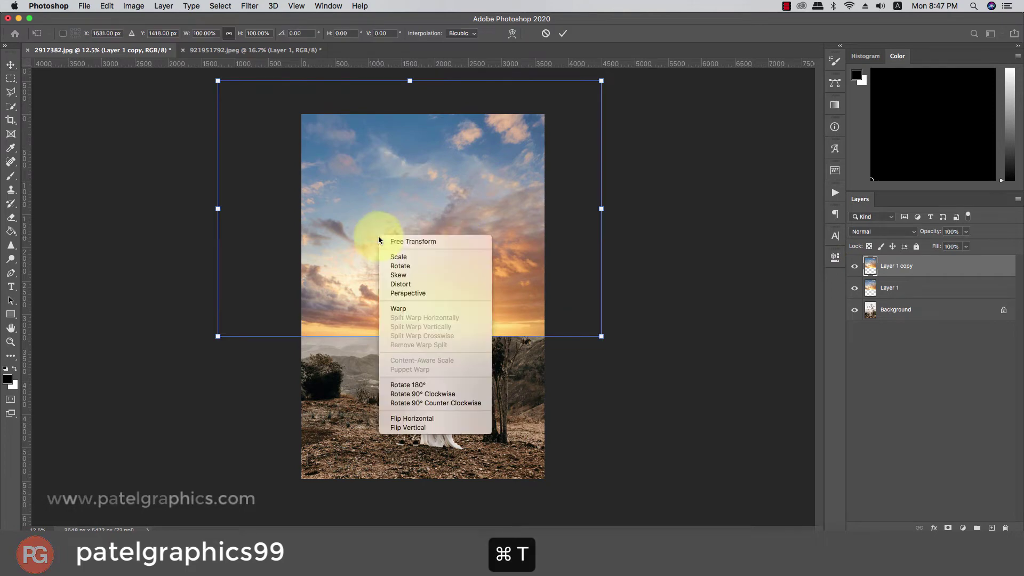
click(403, 428)
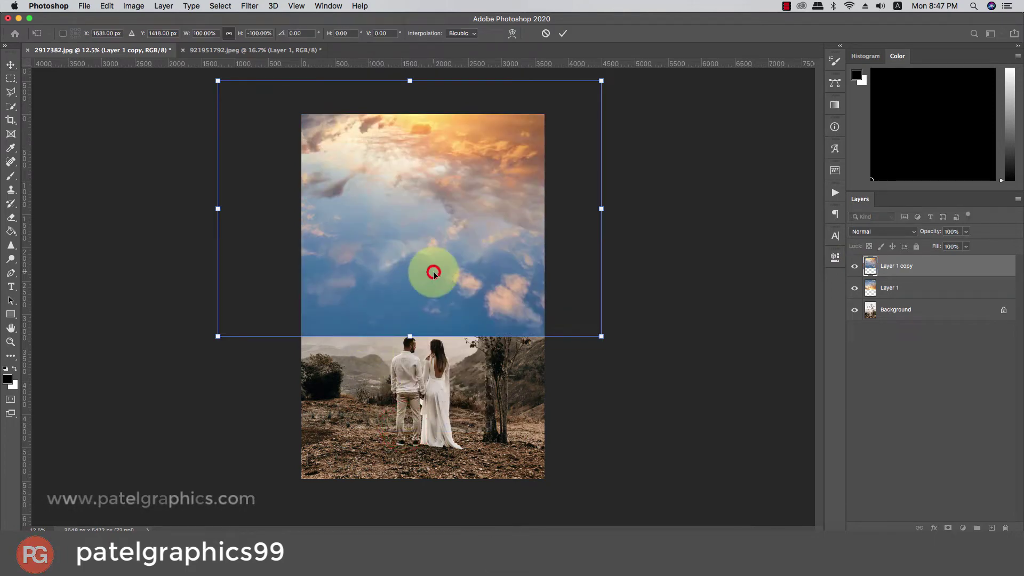
drag(433, 273, 435, 529)
key(Return)
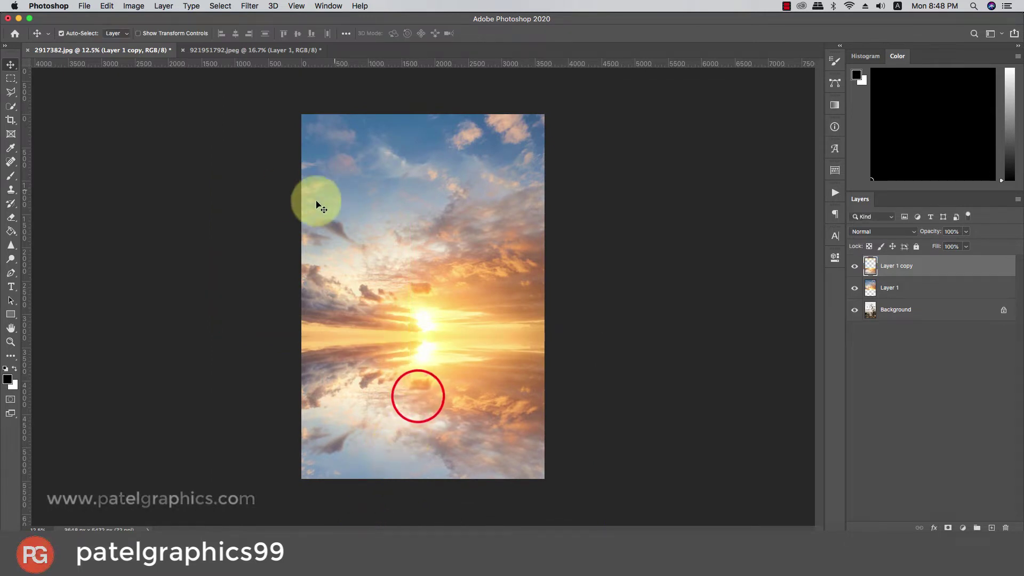
Apply a Gaussian Blur with a 318-pixel radius to the flipped sky copy.
click(248, 7)
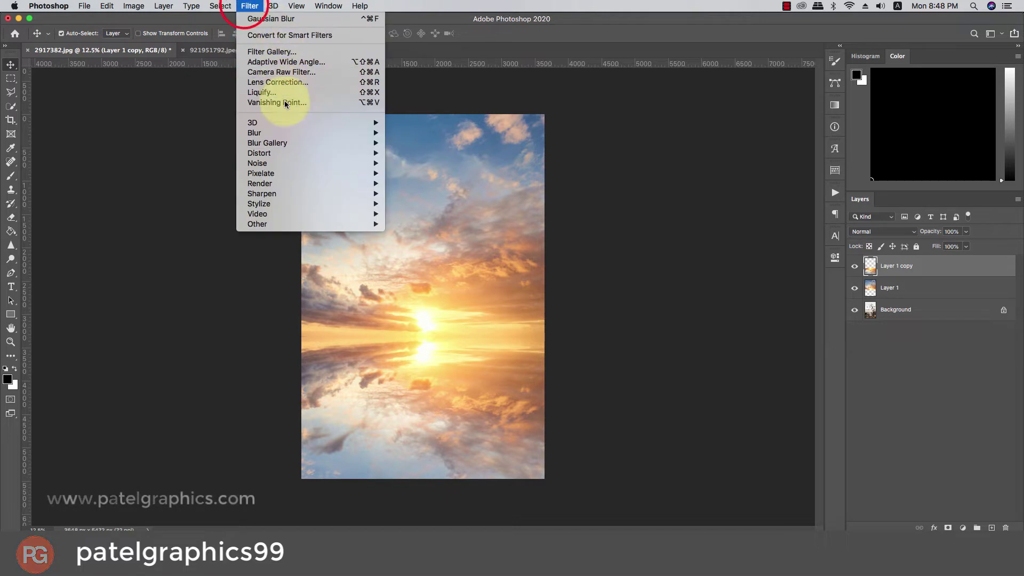
mouse_move(331, 132)
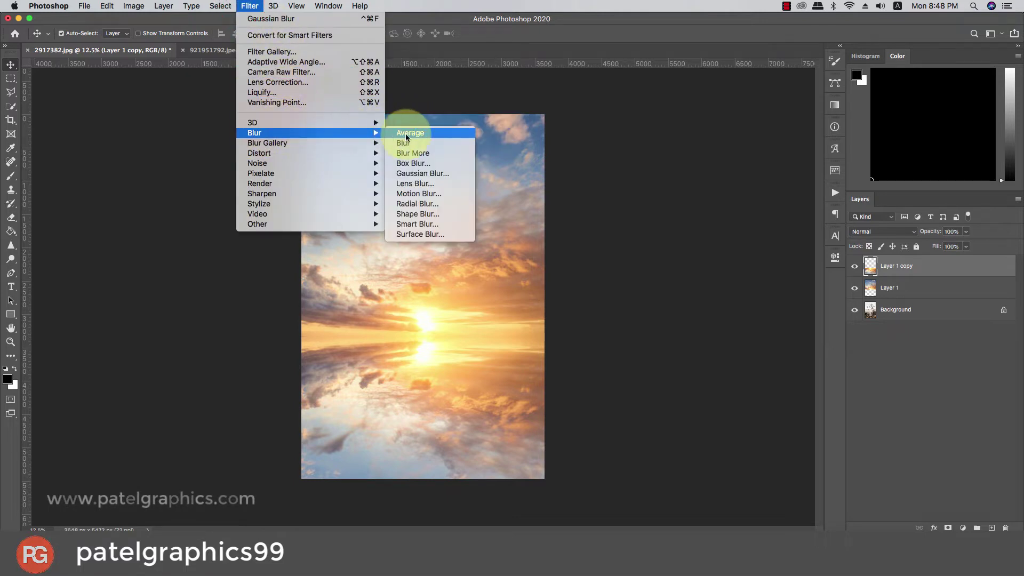
click(417, 174)
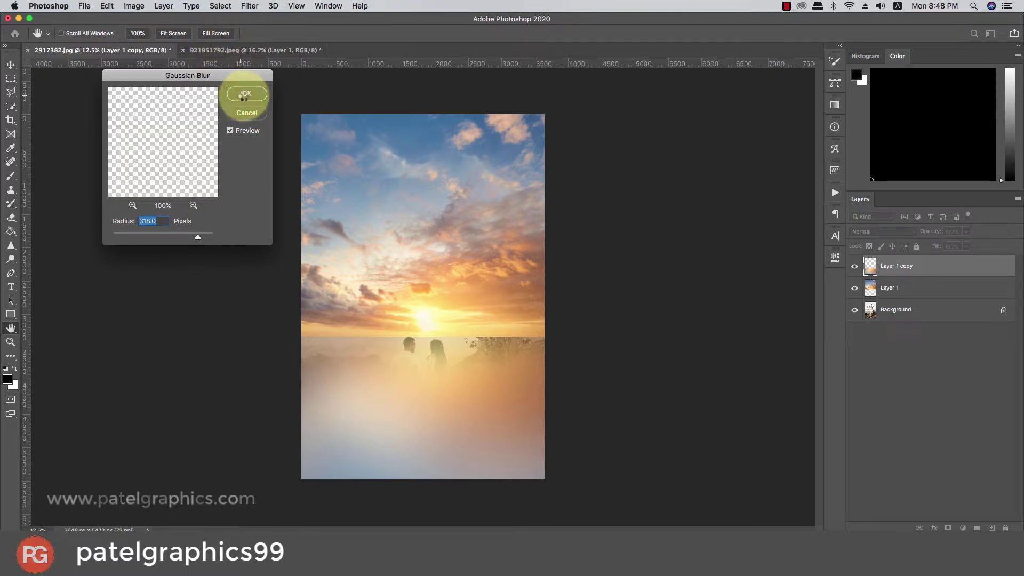
click(247, 95)
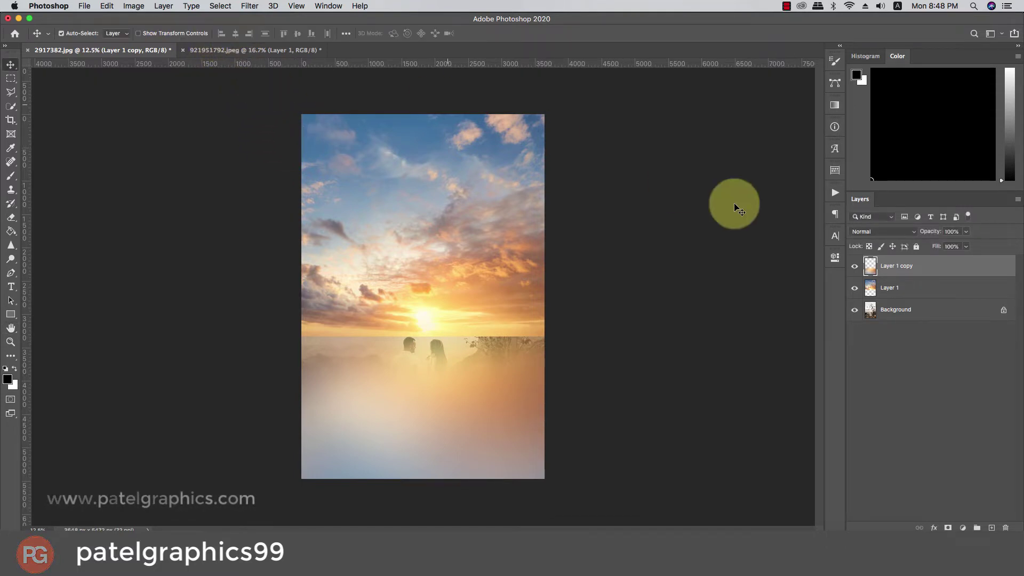
Set the blurred sky copy to Overlay at 40% opacity and place it beneath Layer 1.
click(868, 229)
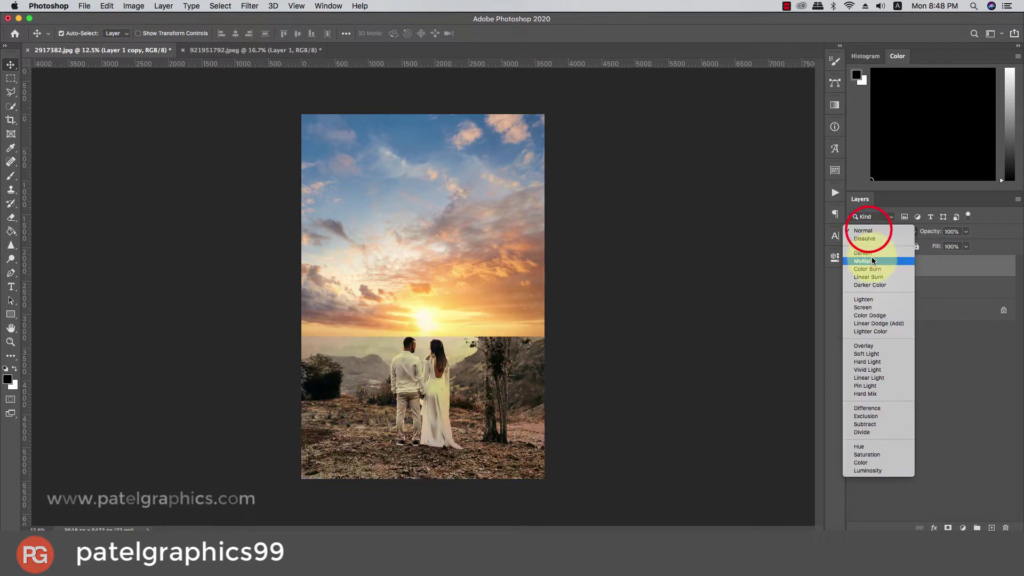
click(858, 346)
drag(963, 236, 952, 299)
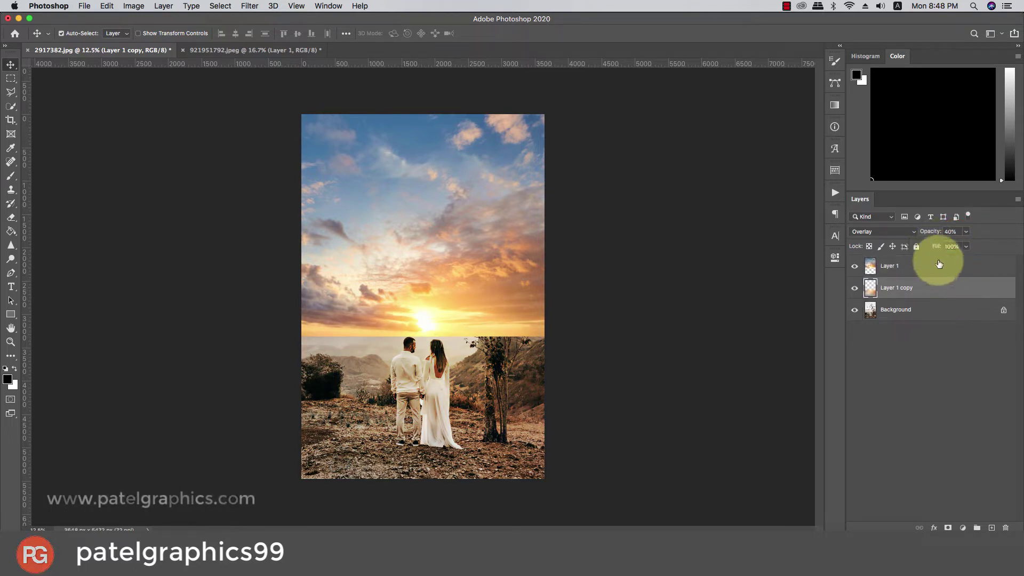
Set the blending mode of Layer 1 to Multiply and add a layer mask to it.
click(925, 263)
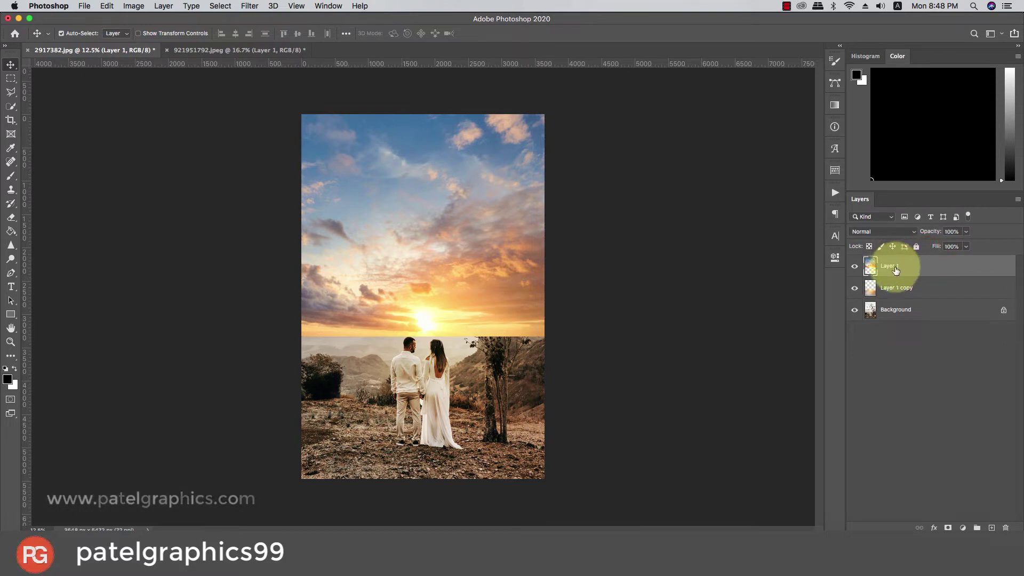
click(874, 231)
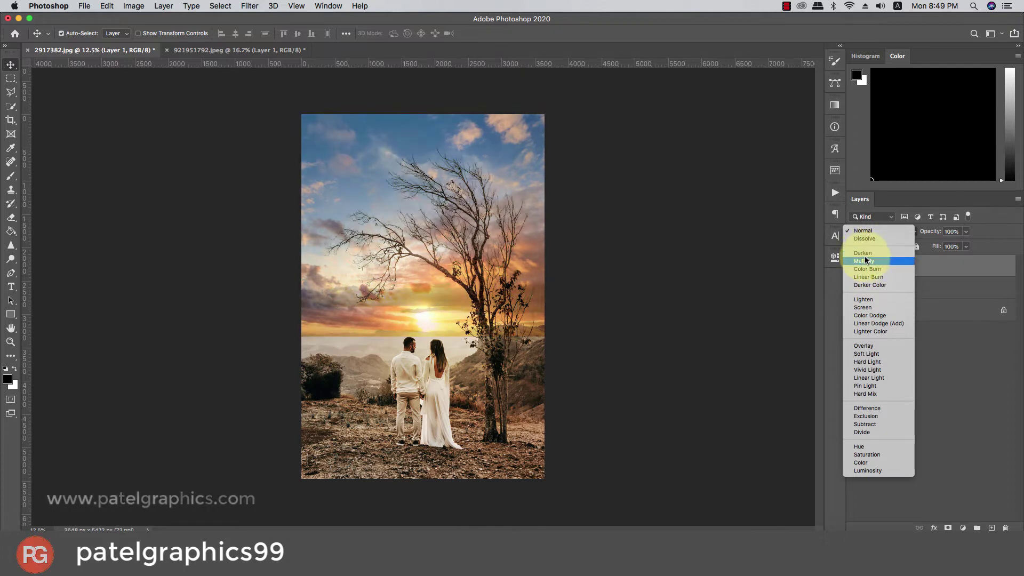
click(865, 260)
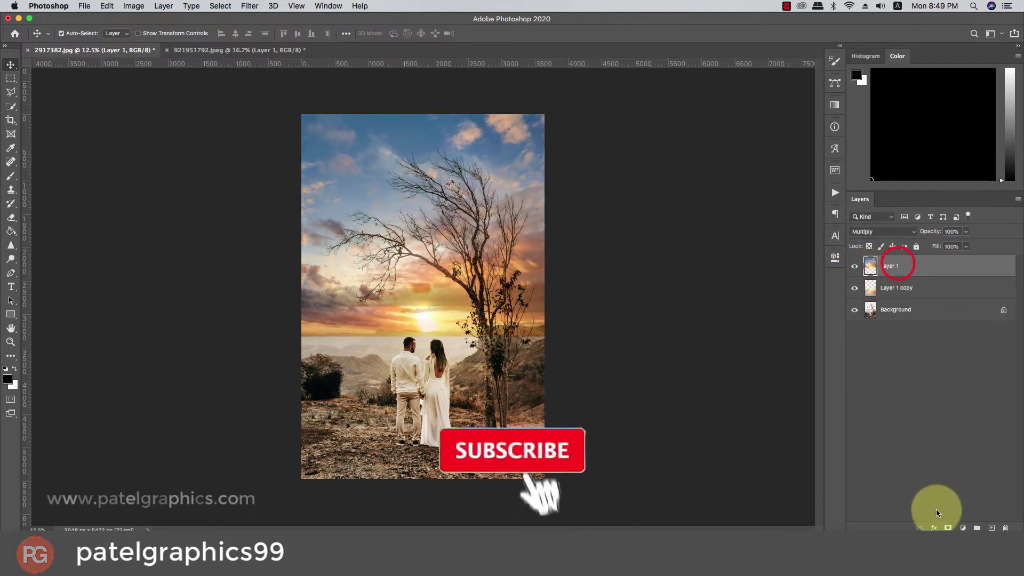
click(947, 528)
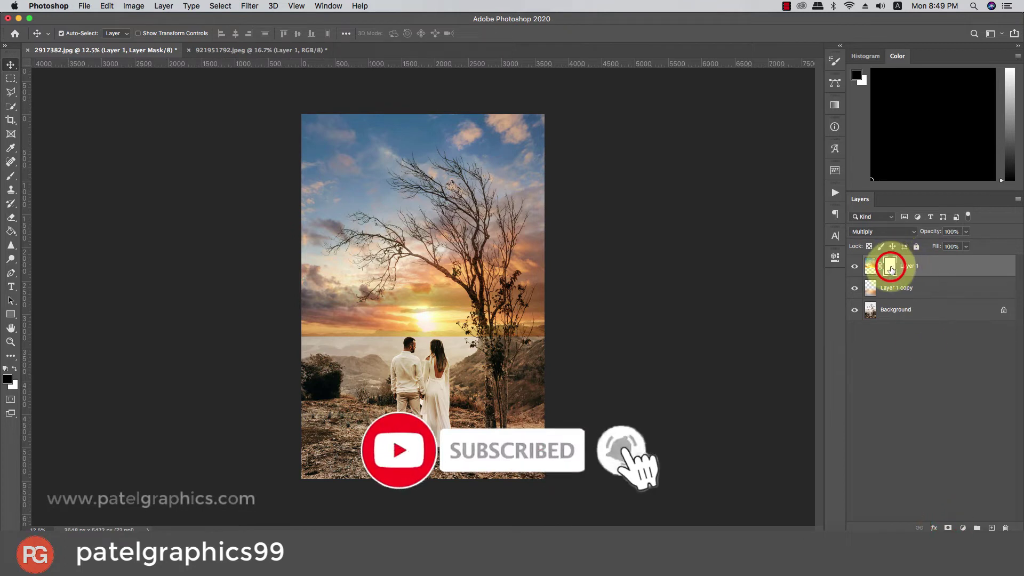
Paint black with a soft brush on Layer 1's mask along the horizon to blend the sky's hard lower edge into the hills.
click(12, 176)
key(bracketleft)
key(bracketleft)
key(bracketleft)
key(bracketleft)
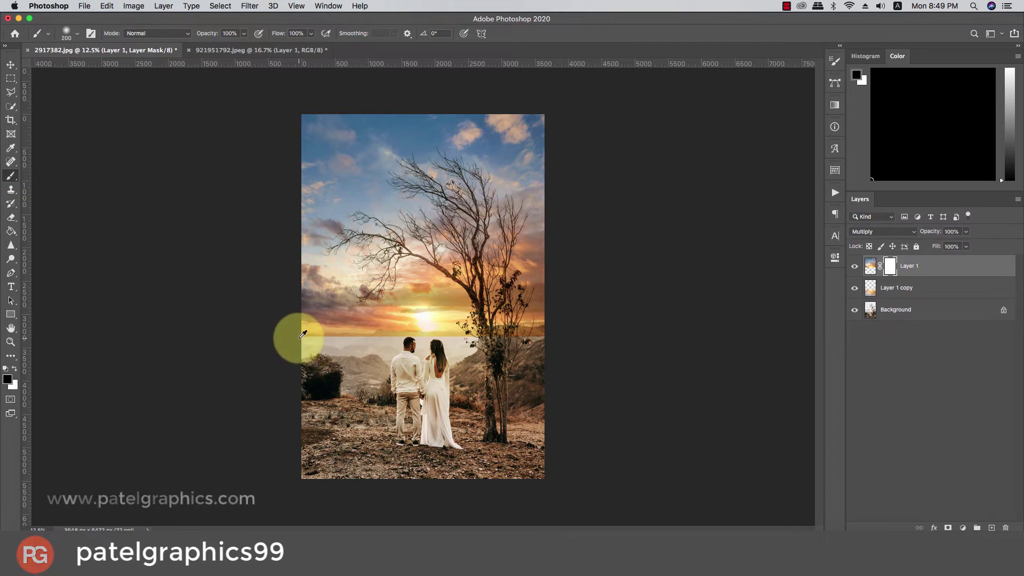
scroll(302, 334, up, 4)
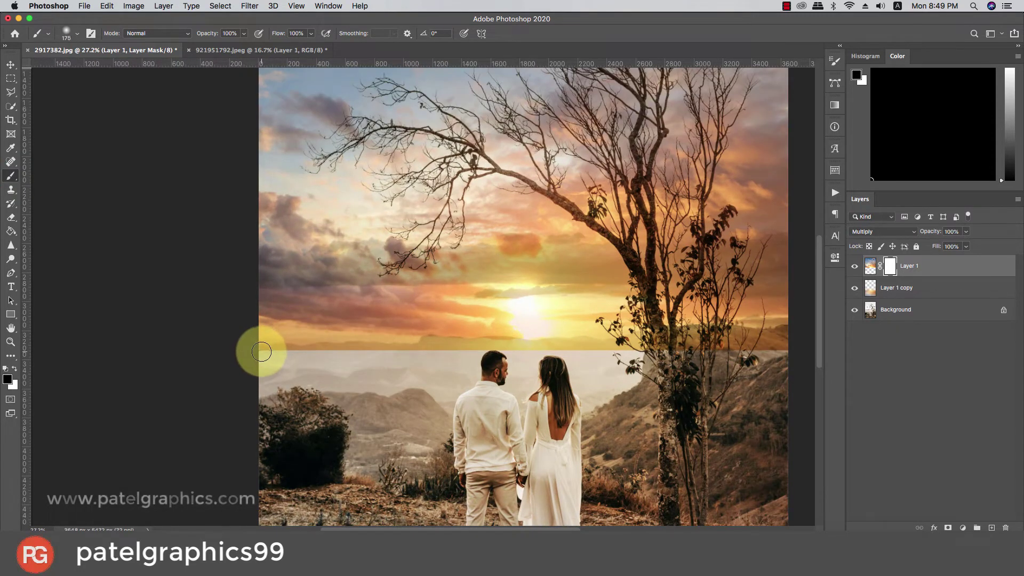
mouse_move(263, 350)
mouse_down()
mouse_move(397, 355)
mouse_move(429, 350)
mouse_move(304, 354)
mouse_move(418, 352)
mouse_move(434, 338)
mouse_move(516, 348)
mouse_move(467, 353)
mouse_move(558, 343)
mouse_move(657, 353)
mouse_move(546, 350)
mouse_move(663, 366)
mouse_move(784, 357)
mouse_up()
key(bracketright)
key(bracketleft)
key(bracketleft)
key(bracketright)
key(bracketright)
key(bracketright)
key(bracketright)
key(bracketright)
key(bracketright)
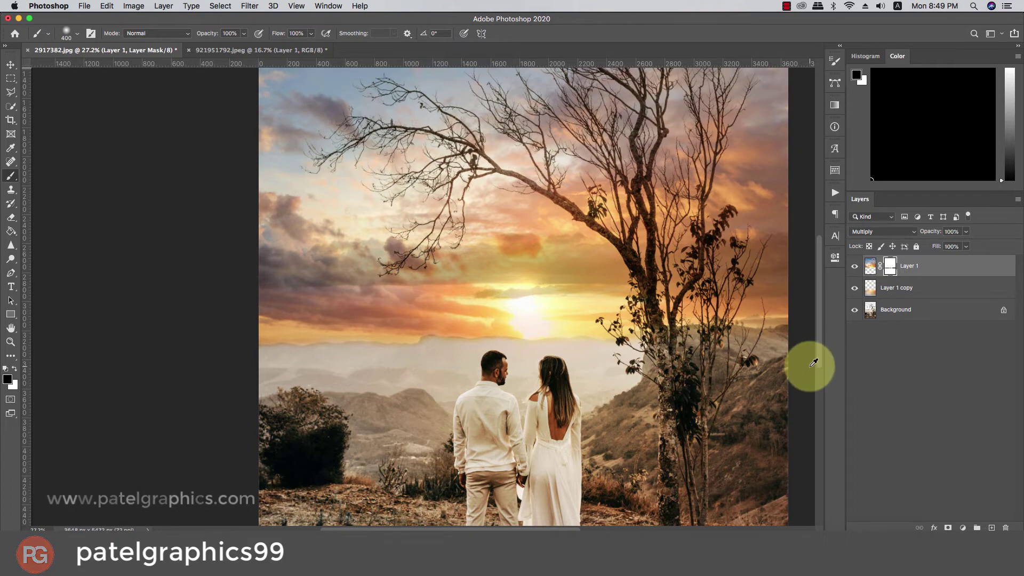
key(super+minus)
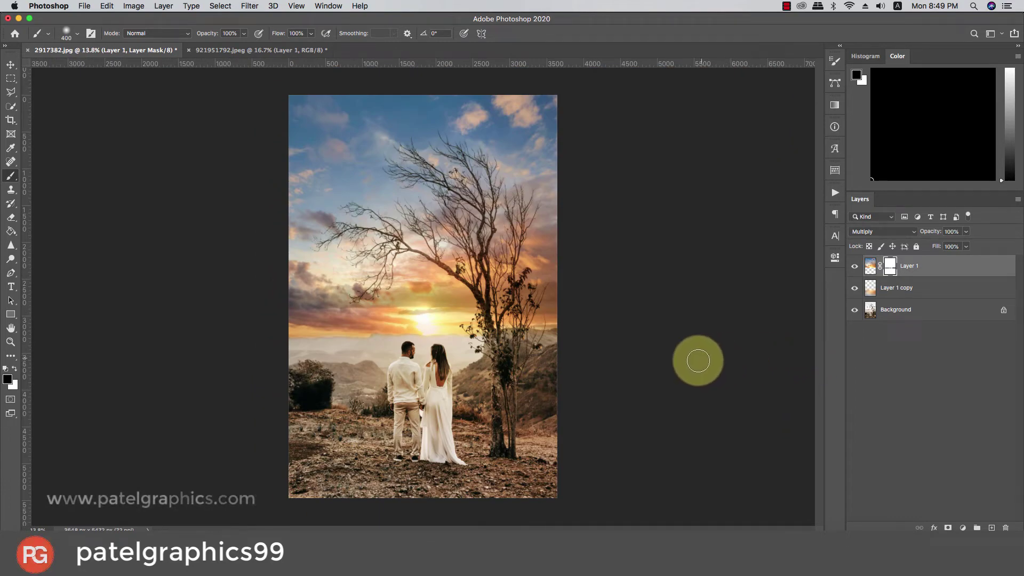
key(super+minus)
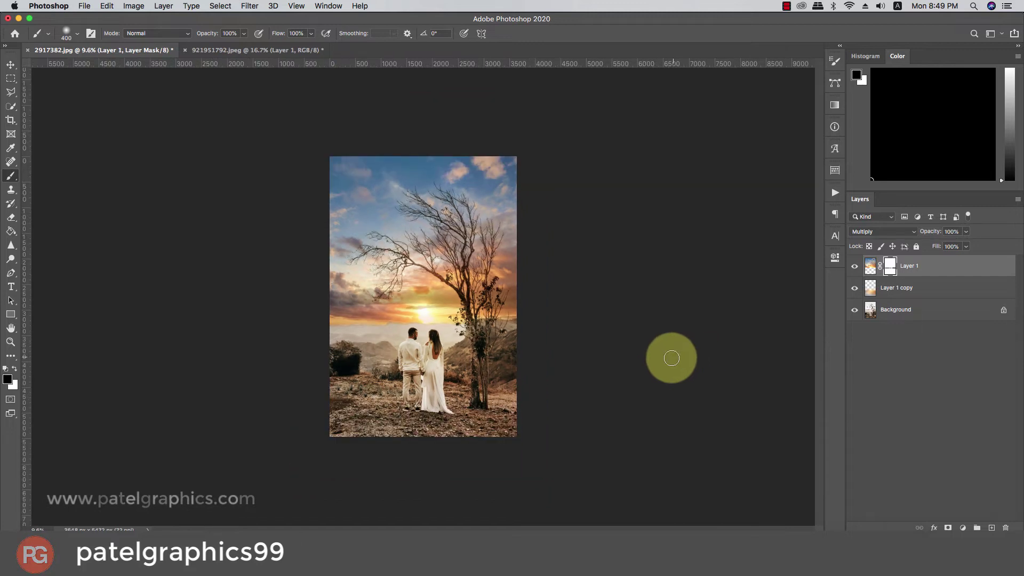
key(super+0)
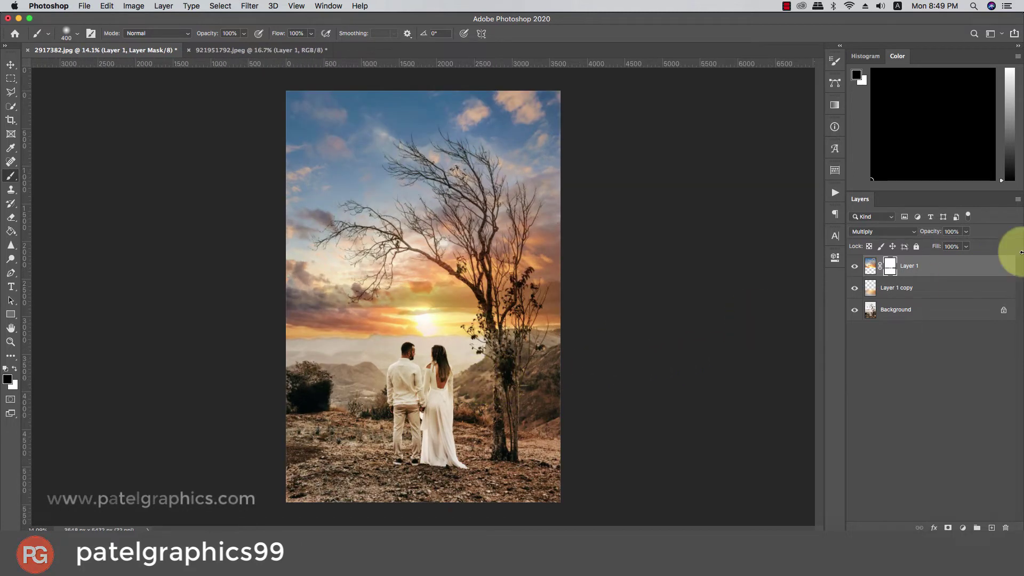
Add a new layer above Layer 1 copy and set the foreground colour to pale yellow #fff587.
click(906, 287)
click(992, 527)
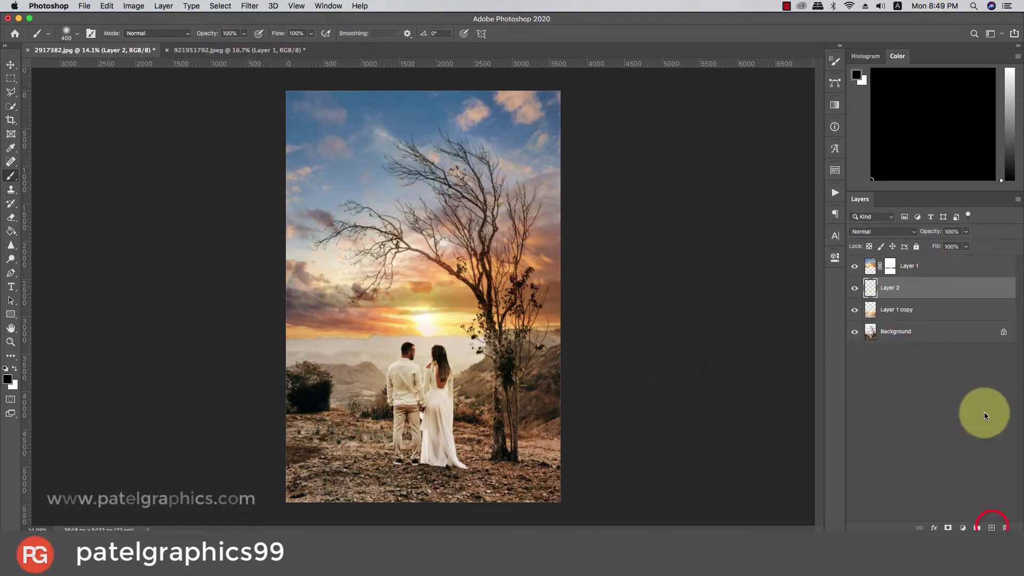
click(7, 379)
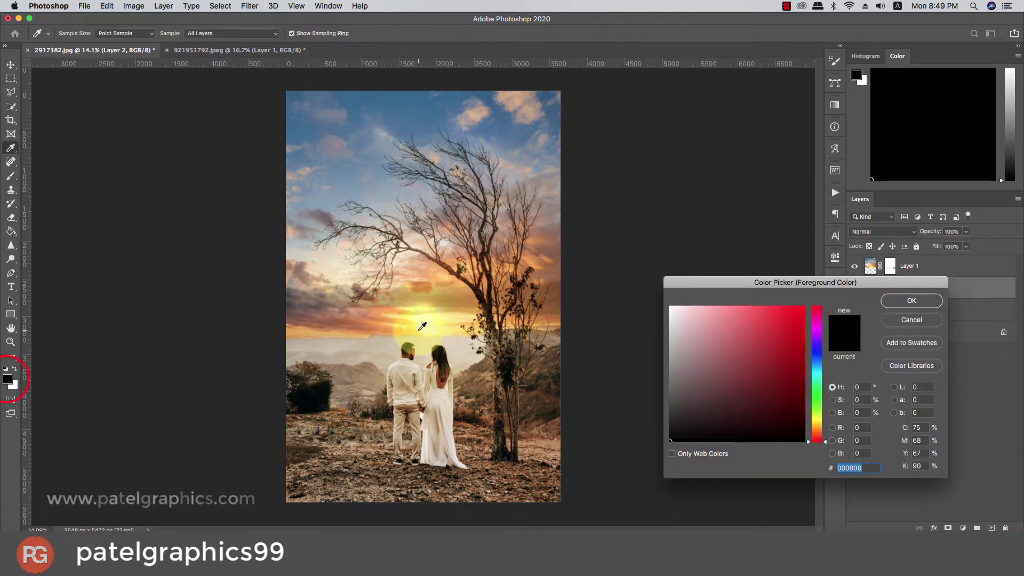
click(422, 326)
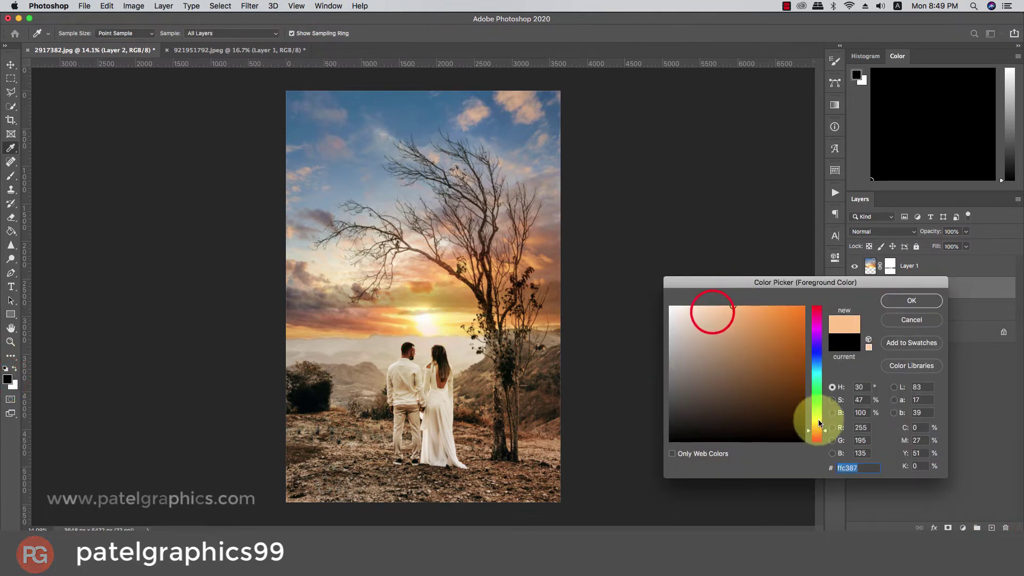
drag(814, 429, 817, 421)
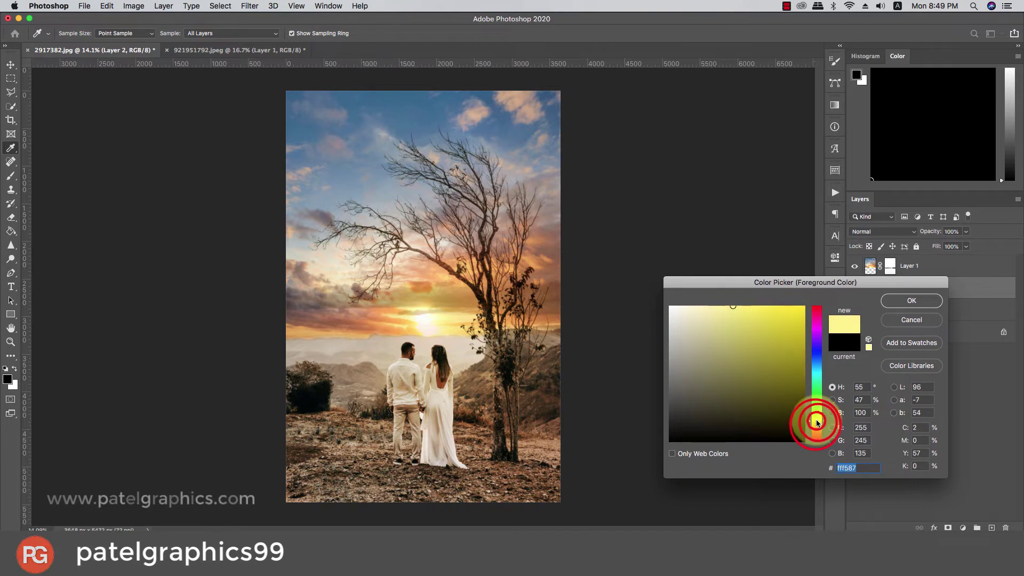
click(912, 300)
key(b)
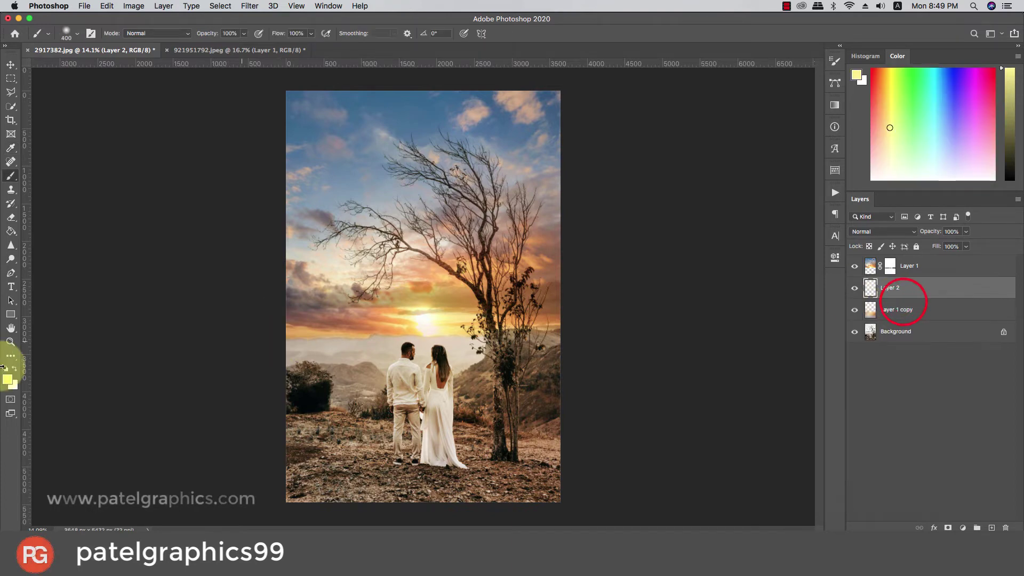
Change the foreground colour to warm orange #ffbc3b.
click(7, 382)
drag(750, 320, 774, 306)
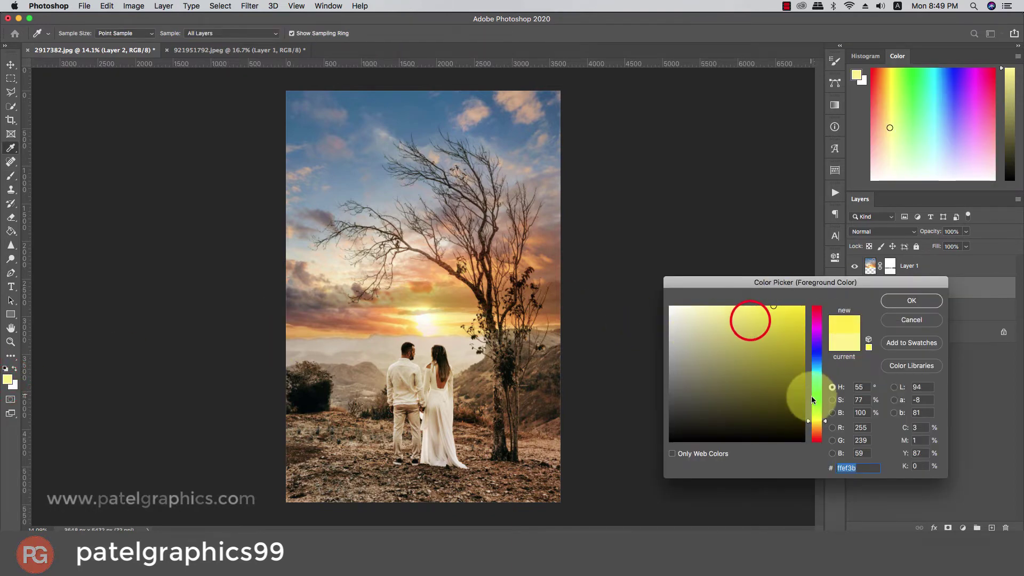
click(817, 428)
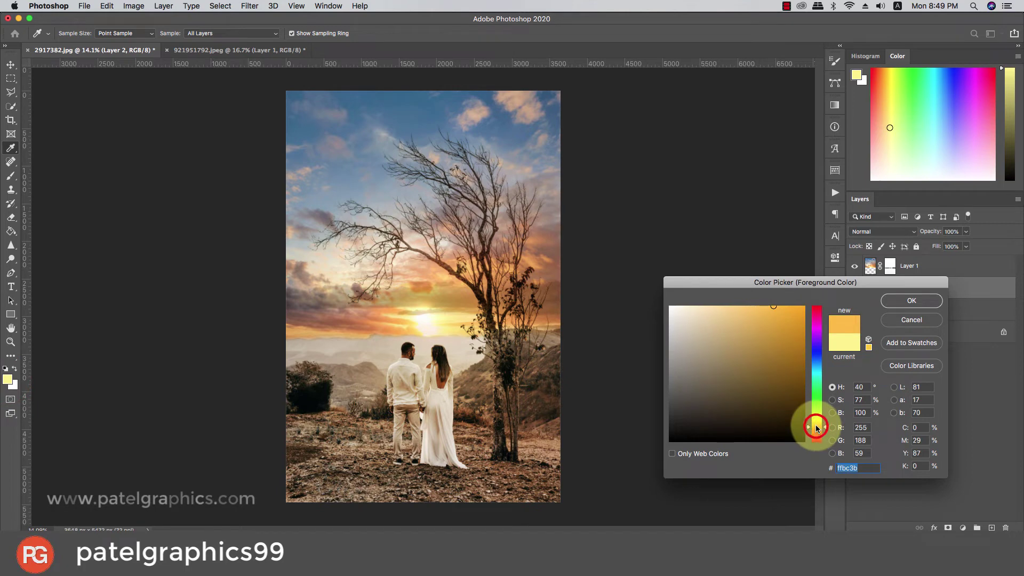
click(912, 297)
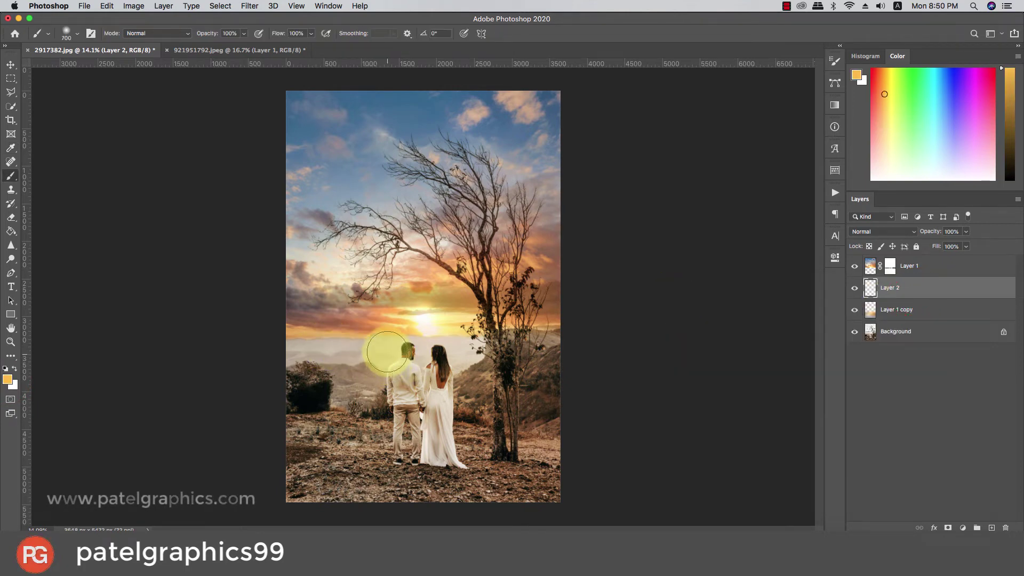
Brush an orange glow on the new layer over the hazy hills along the horizon around the couple.
mouse_move(387, 352)
ctrl+alt+mouse_down()
mouse_move(218, 360)
mouse_move(422, 343)
mouse_move(398, 340)
mouse_move(412, 338)
mouse_move(421, 358)
mouse_move(443, 341)
mouse_move(458, 359)
mouse_move(474, 348)
ctrl+alt+mouse_up()
key(bracketleft)
key(bracketleft)
key(bracketleft)
mouse_move(457, 357)
ctrl+alt+mouse_down()
mouse_move(479, 346)
mouse_move(400, 346)
ctrl+alt+mouse_up()
Set the glow layer's blending mode to Multiply and reduce its opacity to 46%.
click(886, 231)
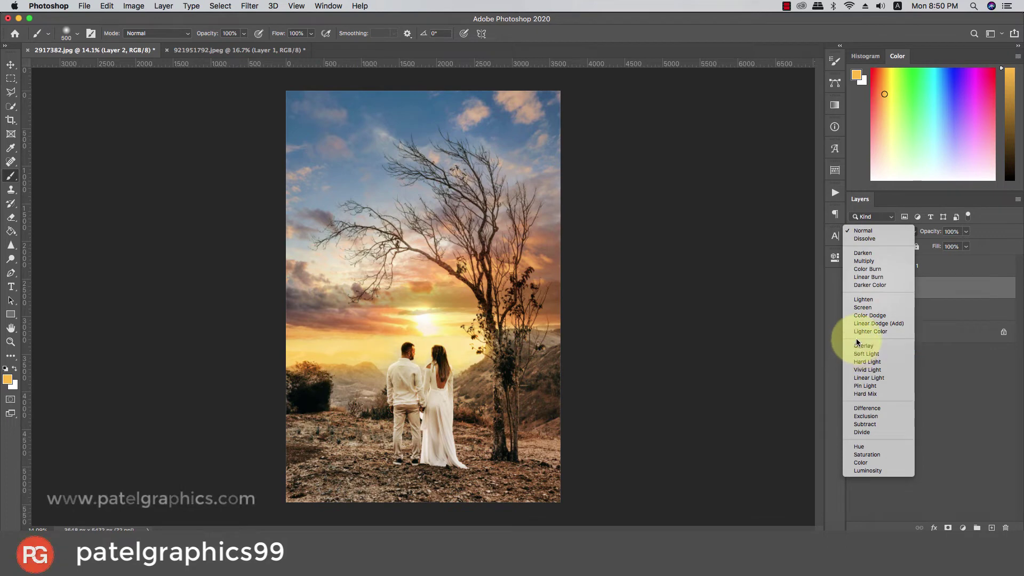
click(864, 261)
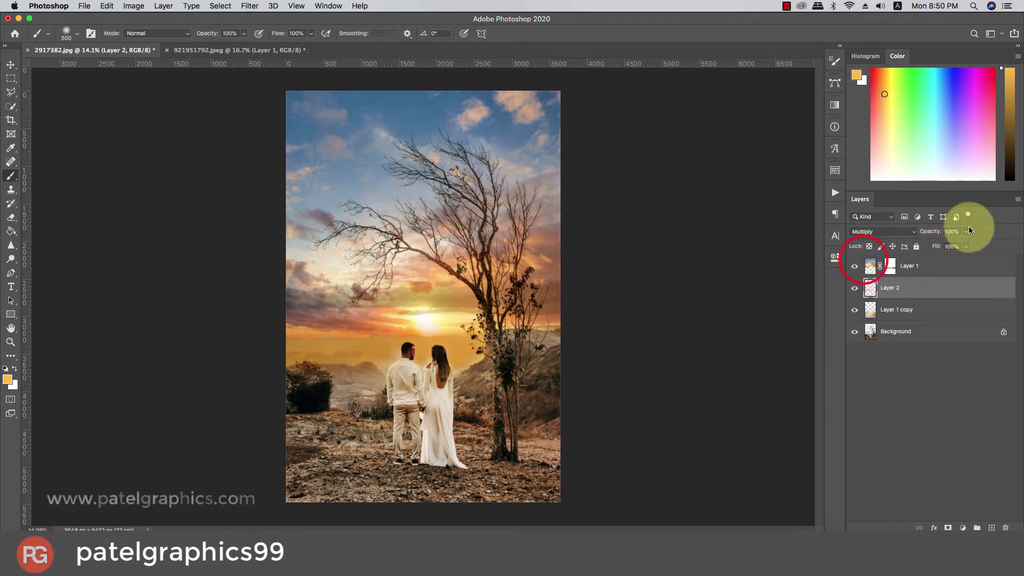
mouse_move(948, 244)
mouse_down()
mouse_move(914, 241)
mouse_move(932, 248)
mouse_up()
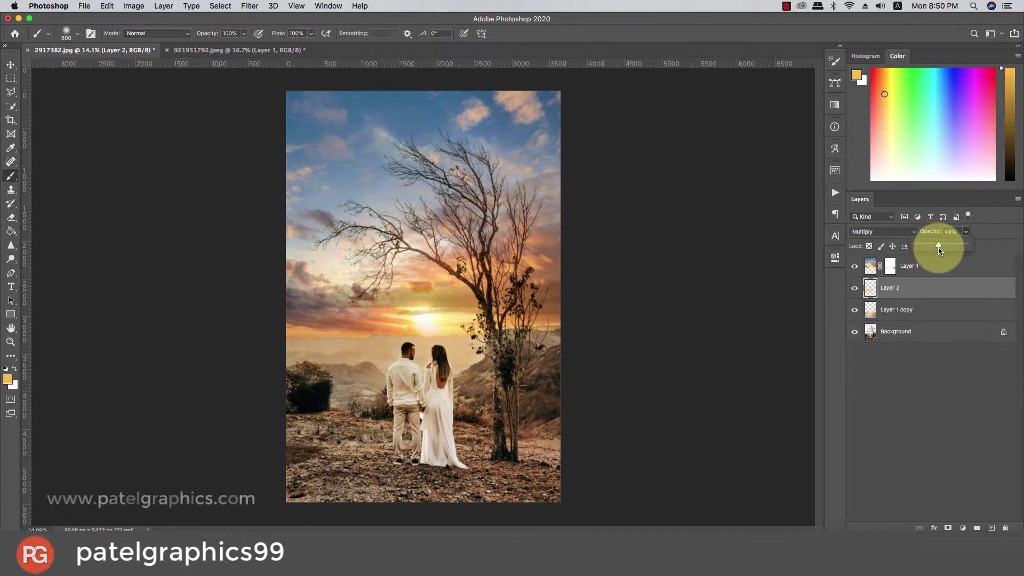
scroll(477, 326, down, 6)
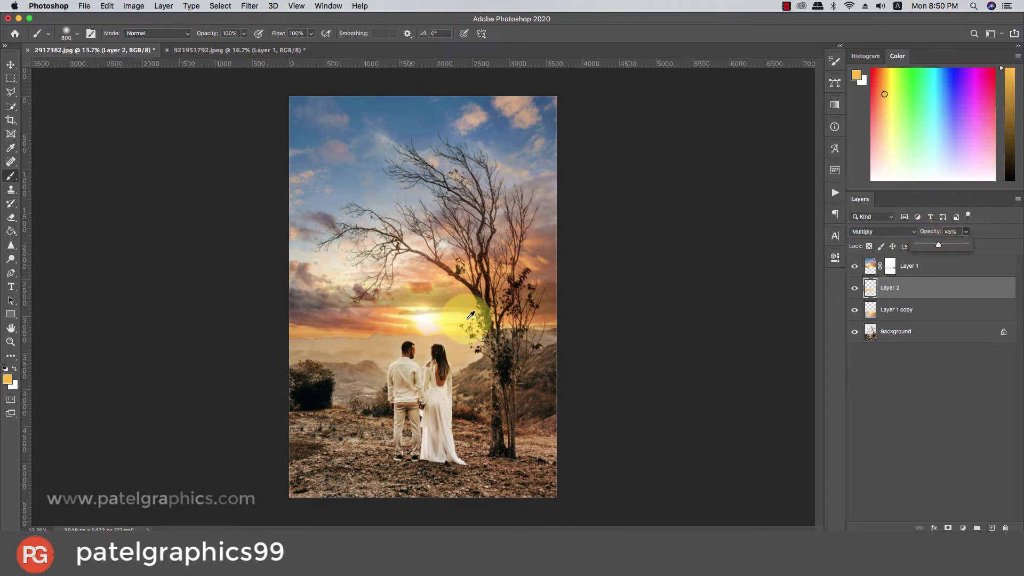
Preview other blending modes for the orange glow layer and keep it on Multiply.
scroll(470, 315, up, 6)
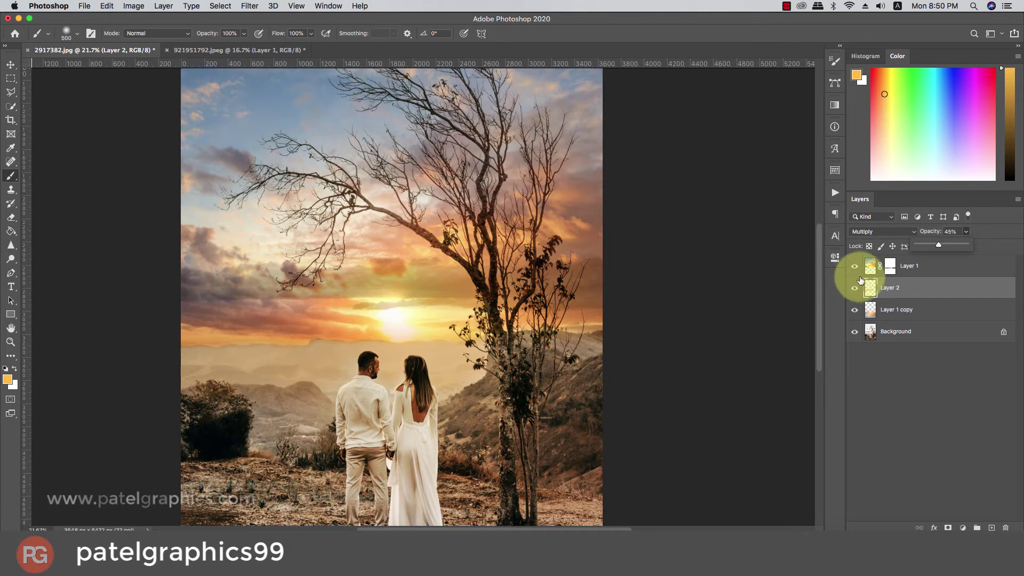
click(875, 232)
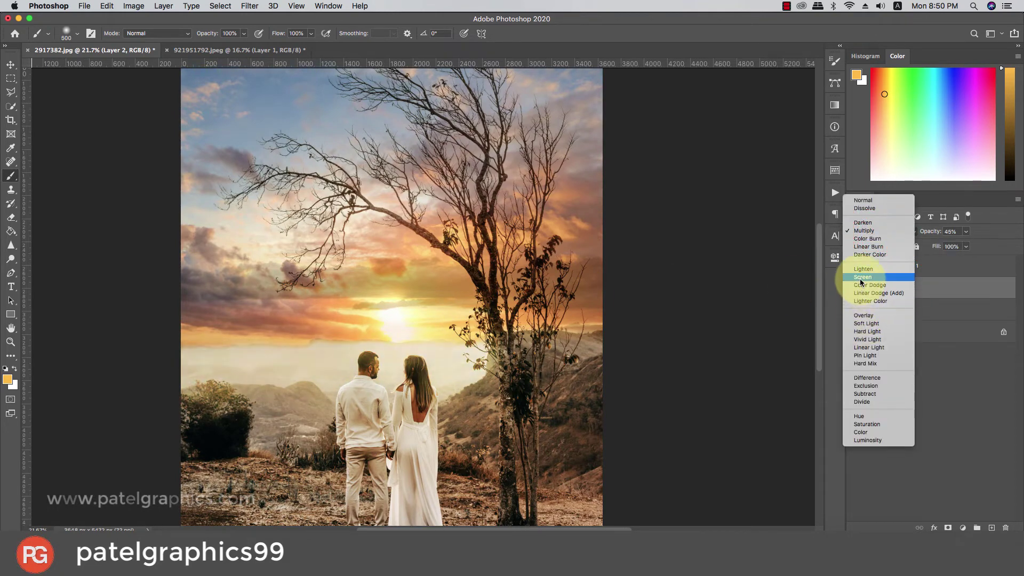
click(864, 230)
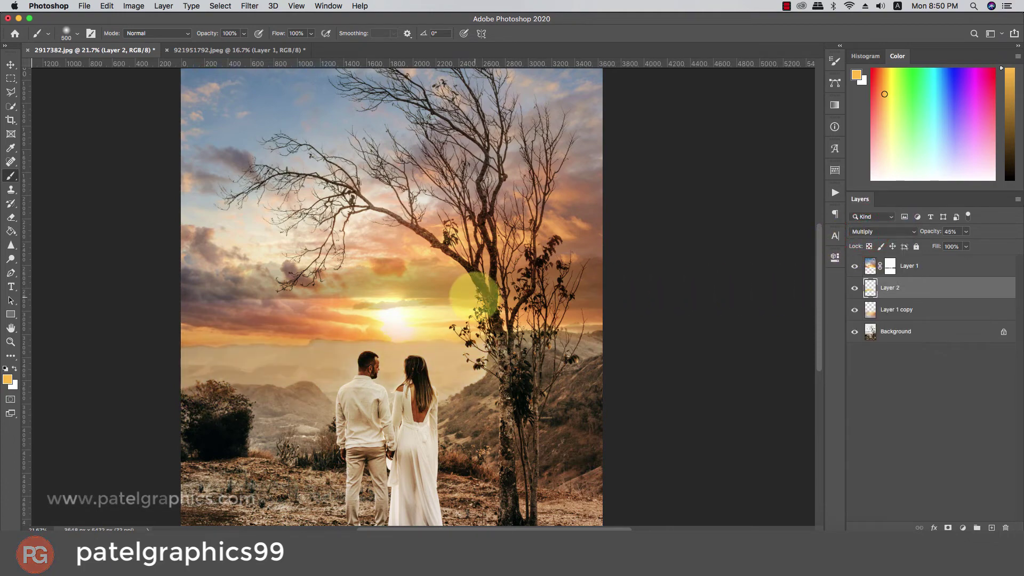
Toggle the visibility of Layer 2 to compare the whole photo with and without the orange glow.
scroll(473, 296, down, 3)
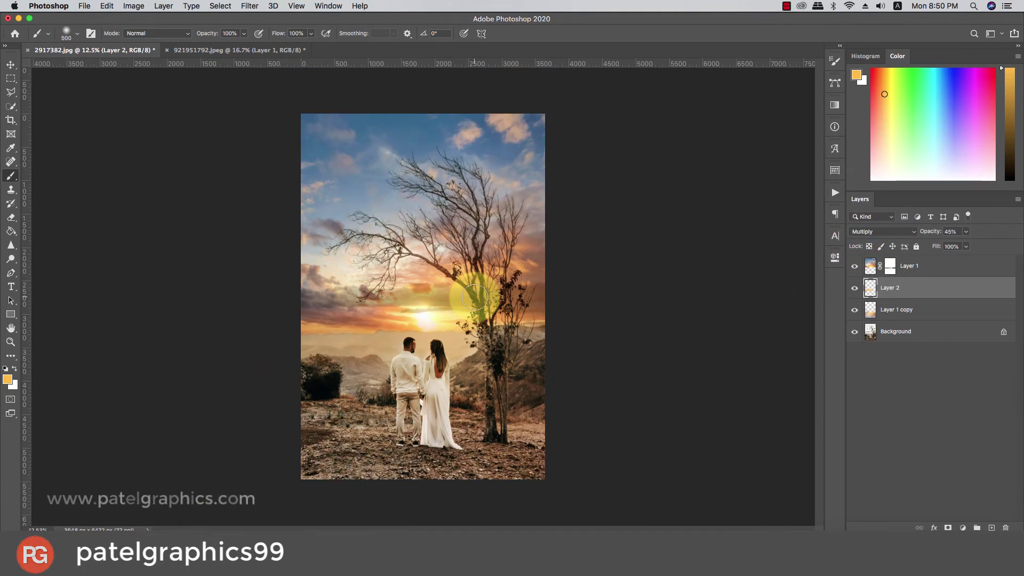
scroll(475, 297, down, 1)
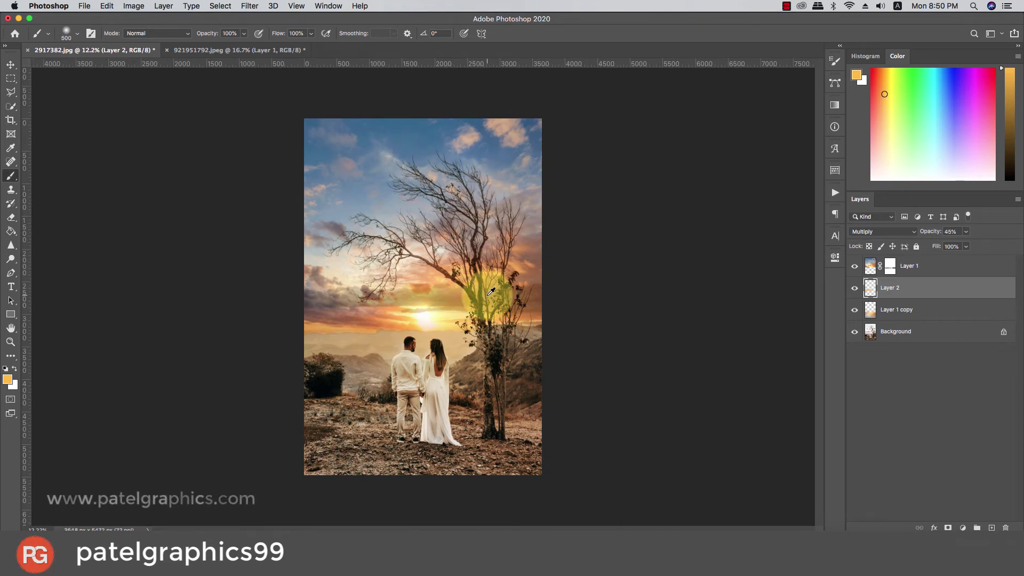
scroll(486, 293, down, 2)
click(852, 289)
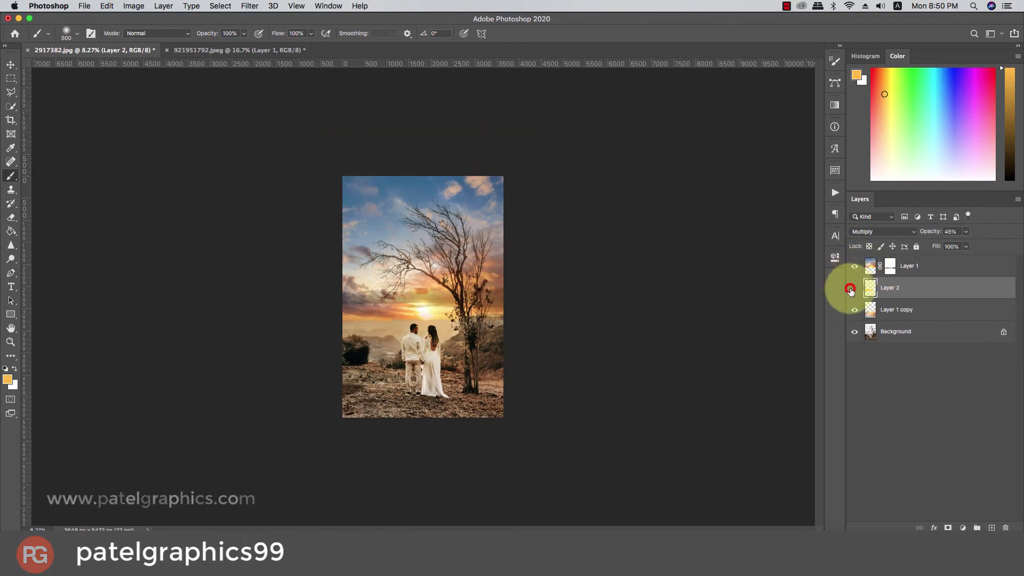
click(852, 289)
Add a new layer above Layer 1 and fill it with the merged composite using Apply Image.
click(951, 266)
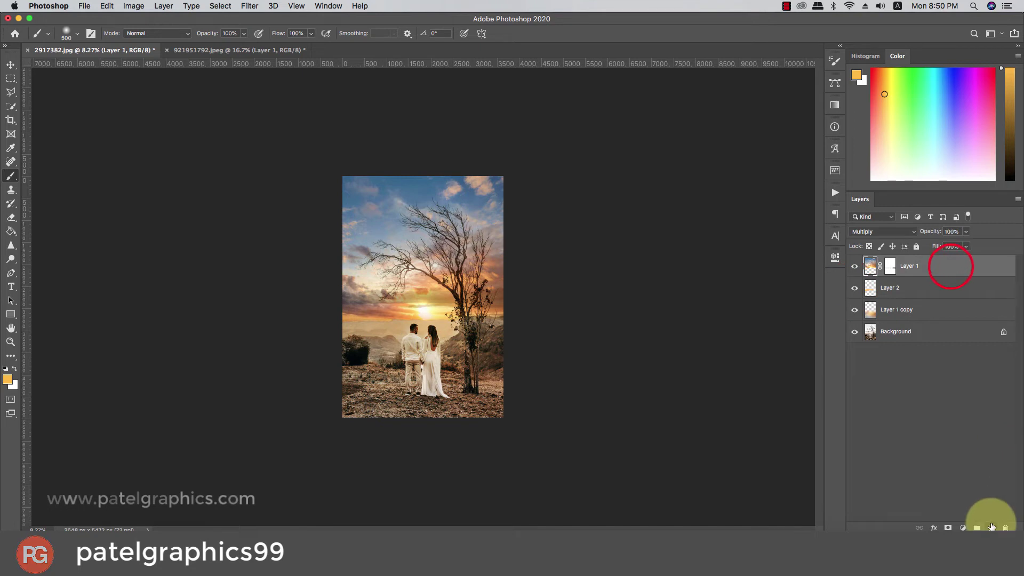
click(991, 527)
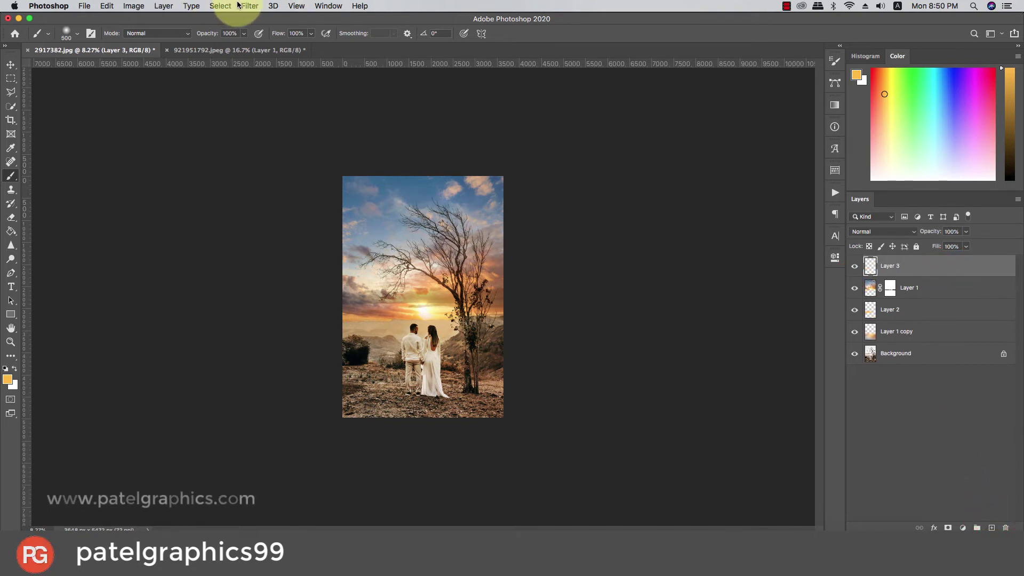
click(133, 6)
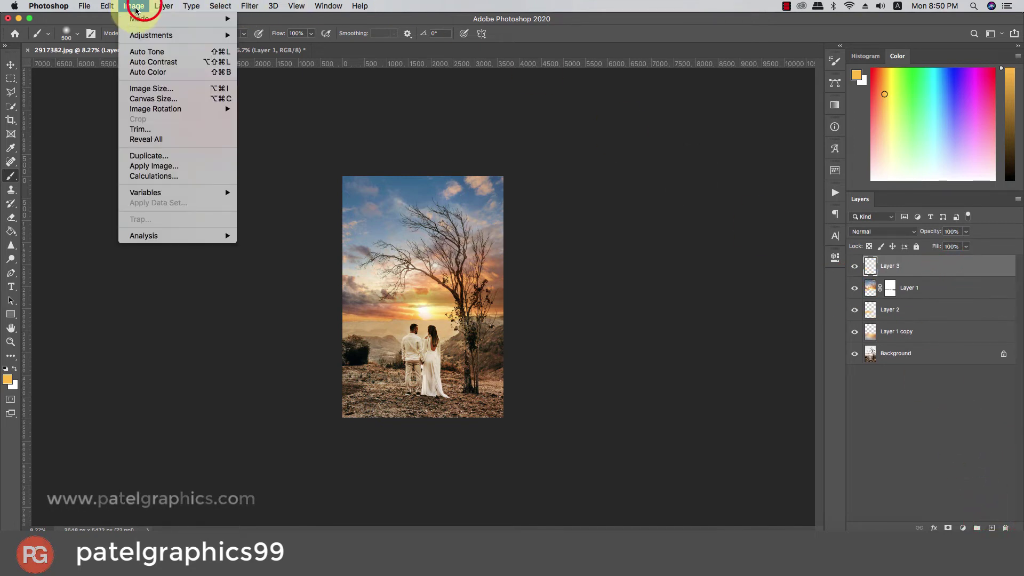
click(165, 166)
click(615, 160)
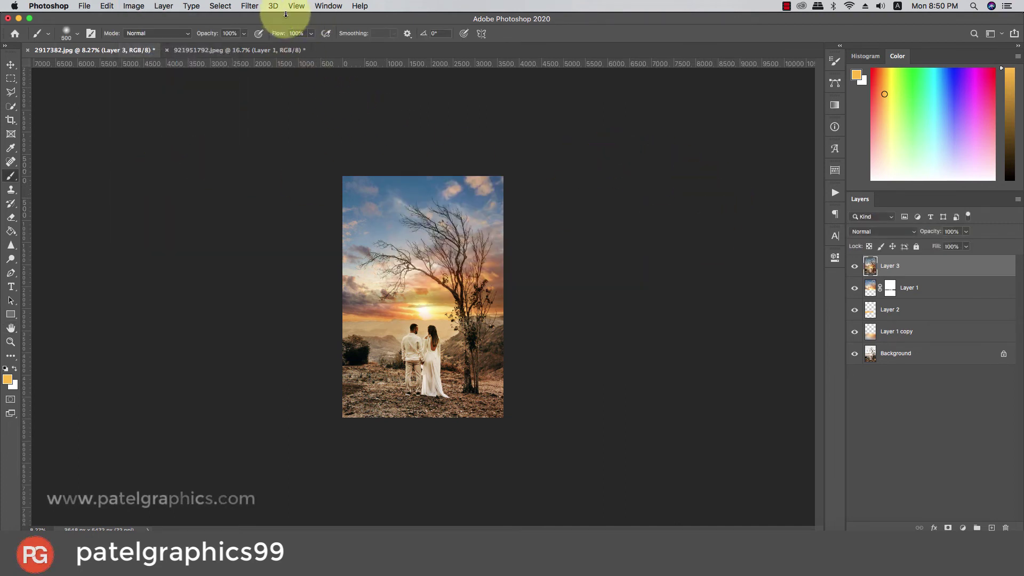
Start the Camera Raw Filter on the merged layer, apply the Auto tone correction and set Temperature to +6.
click(255, 7)
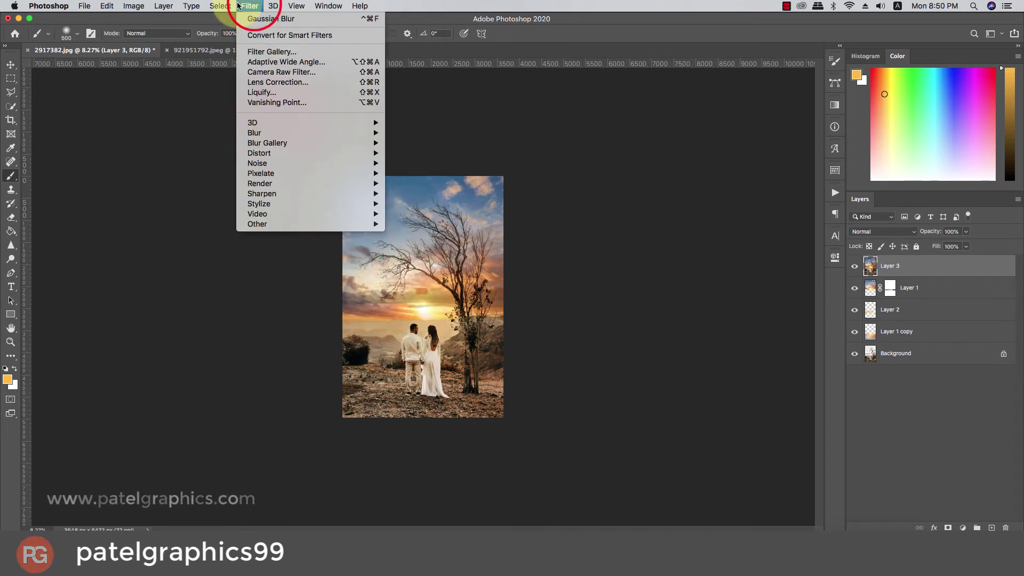
click(302, 71)
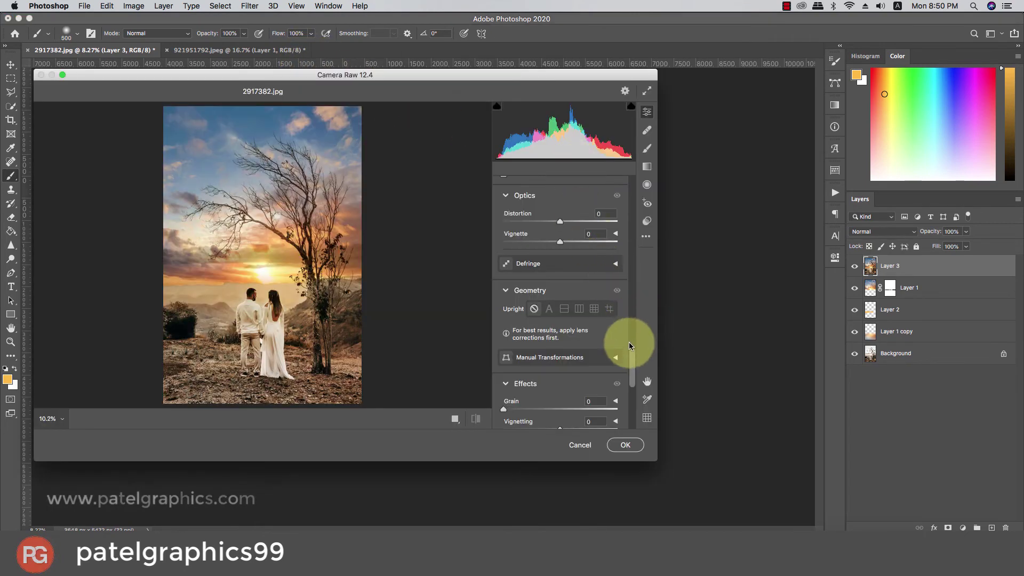
drag(631, 353, 599, 179)
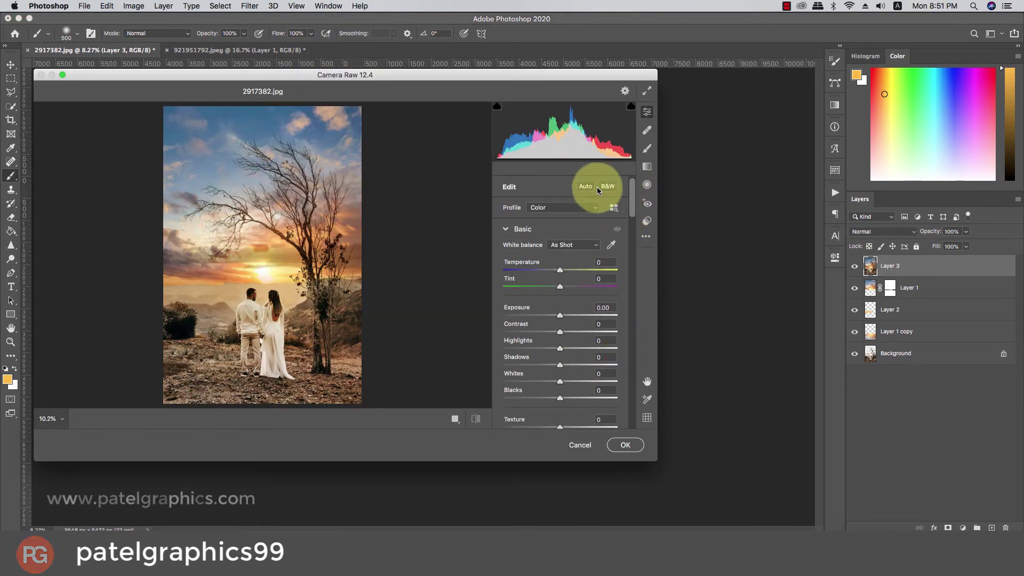
click(585, 187)
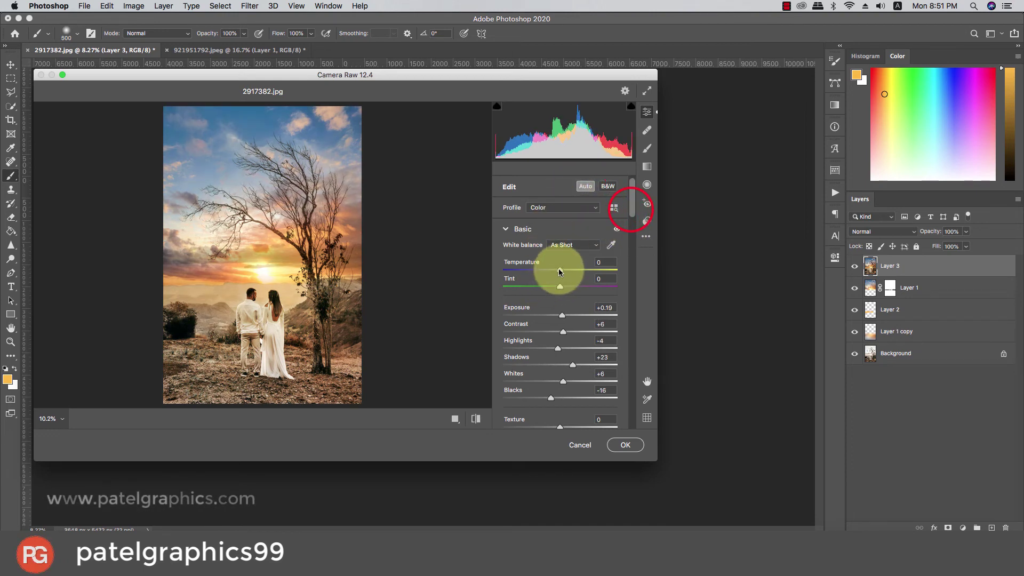
drag(560, 269, 565, 273)
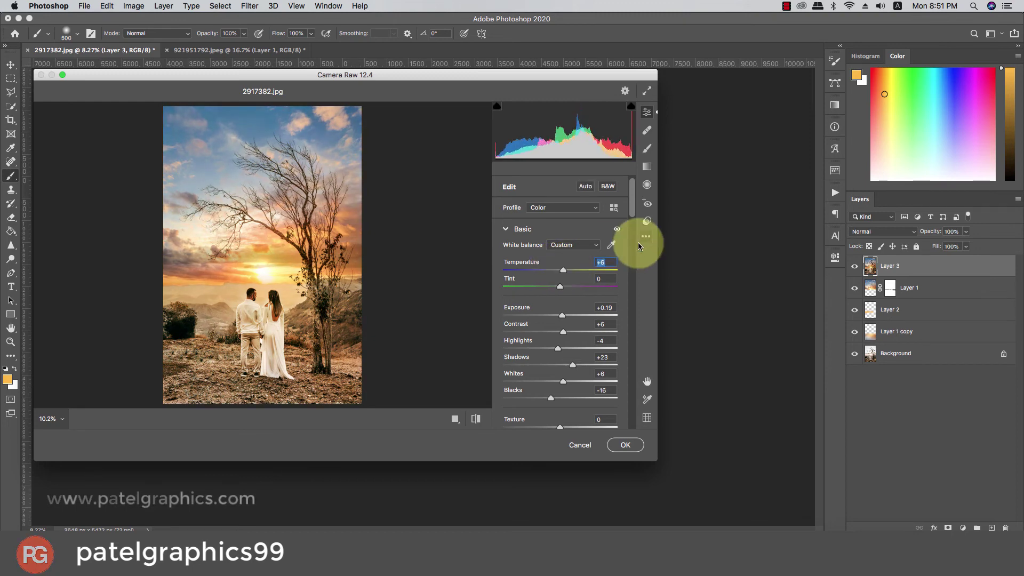
Set Clarity to +10, Vibrance to +27 and the Blue Primary saturation to +14 in the Camera Raw adjustments.
drag(631, 208, 633, 242)
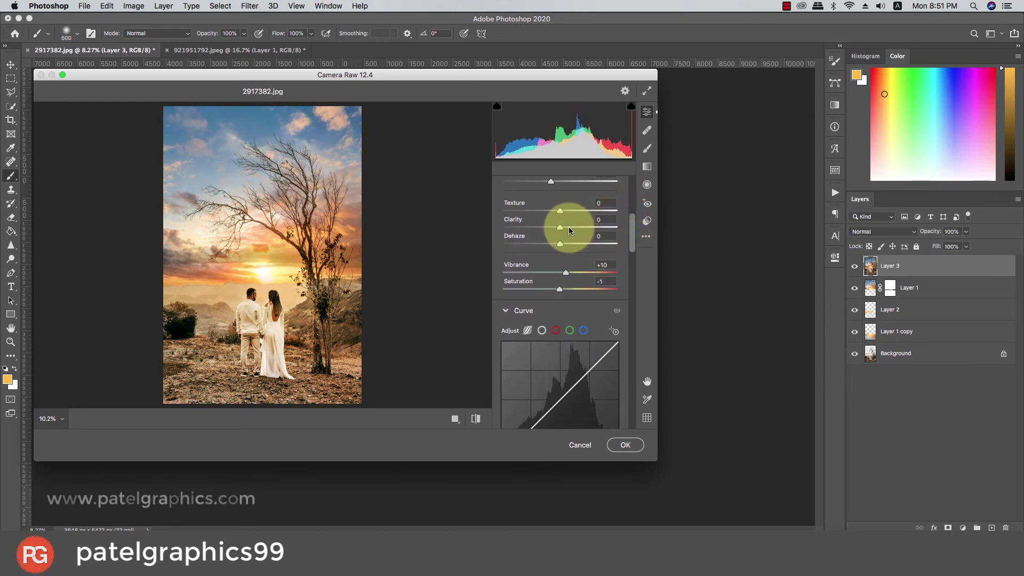
drag(560, 227, 565, 228)
drag(566, 273, 575, 273)
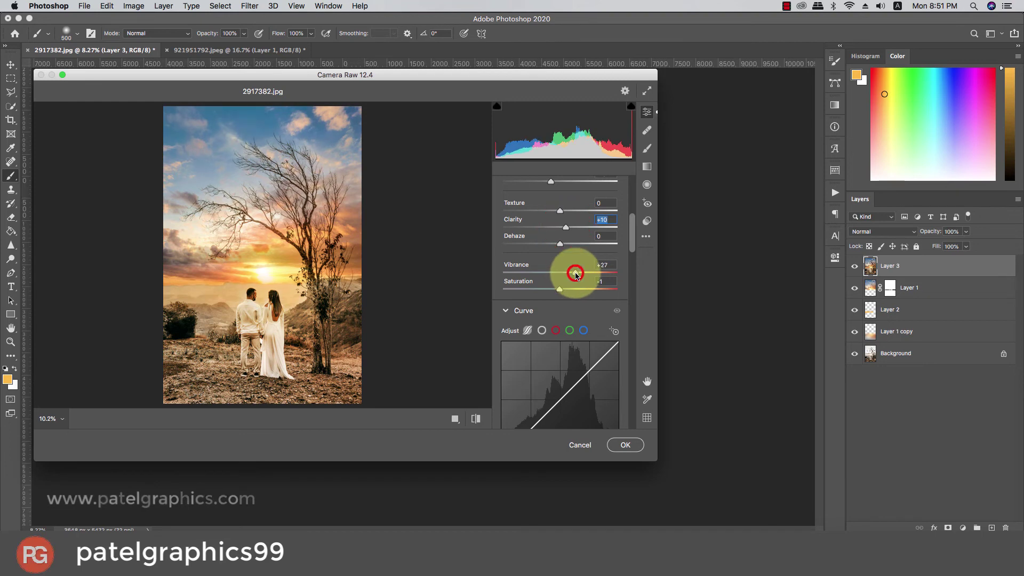
drag(632, 218, 567, 417)
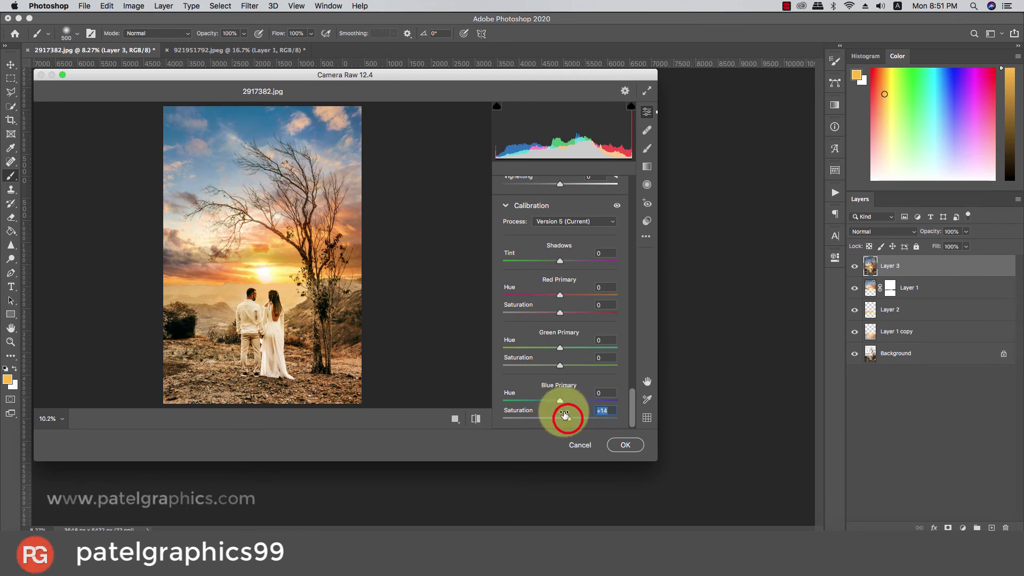
Set the Optics vignette to -15, slightly darken the Effects vignetting and apply the Camera Raw adjustments.
drag(632, 408, 632, 361)
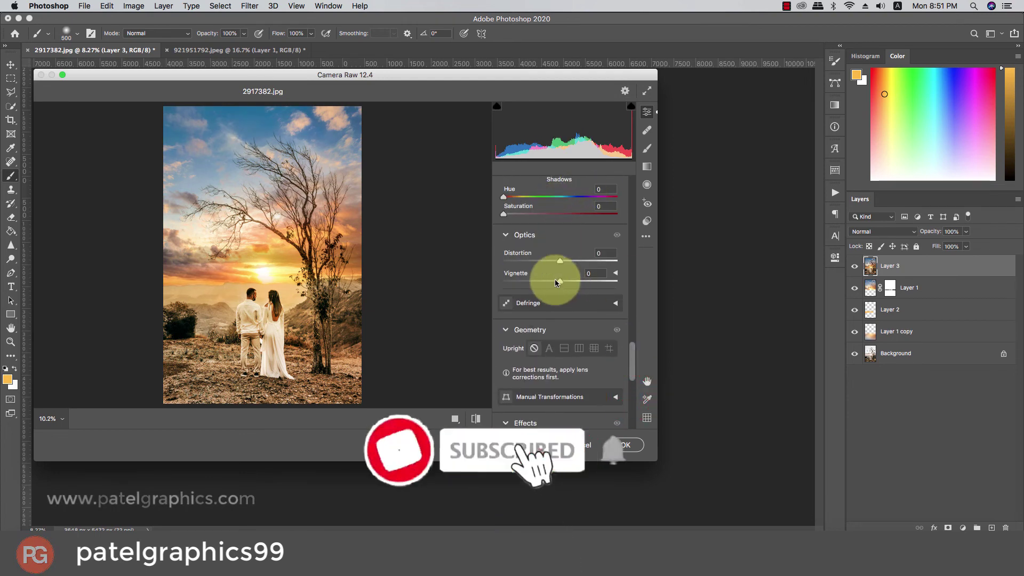
drag(557, 282, 552, 284)
scroll(566, 286, down, 3)
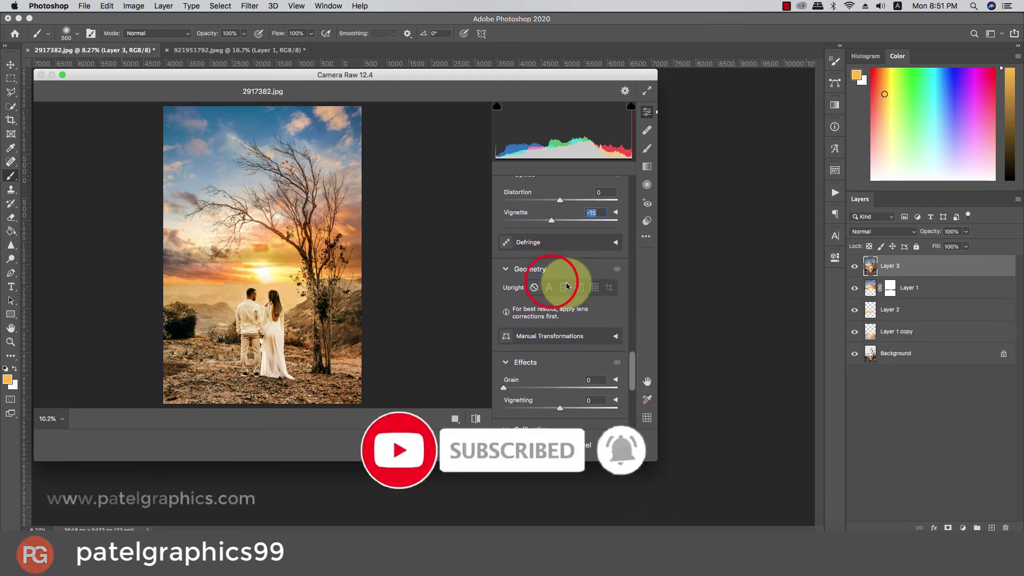
scroll(566, 287, down, 1)
click(548, 380)
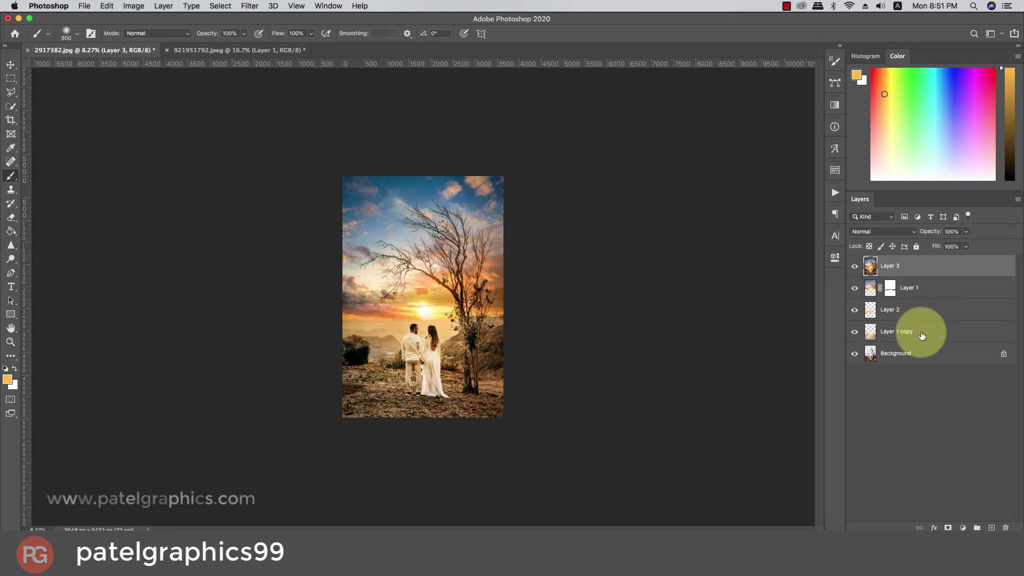
Group all layers above the Background and toggle the group's visibility to compare the edit with the original photo.
shift+click(922, 335)
key(super+g)
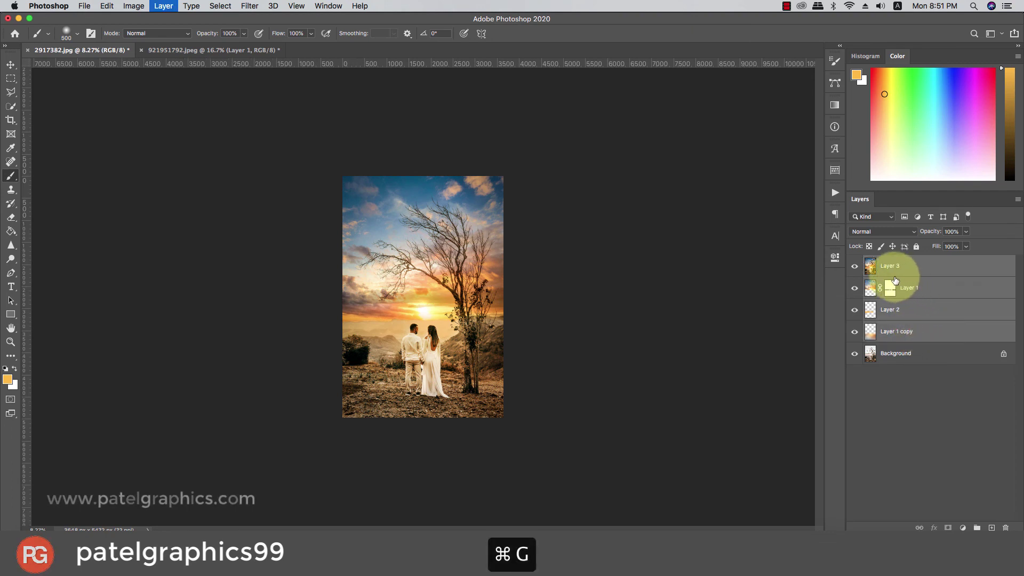
click(851, 262)
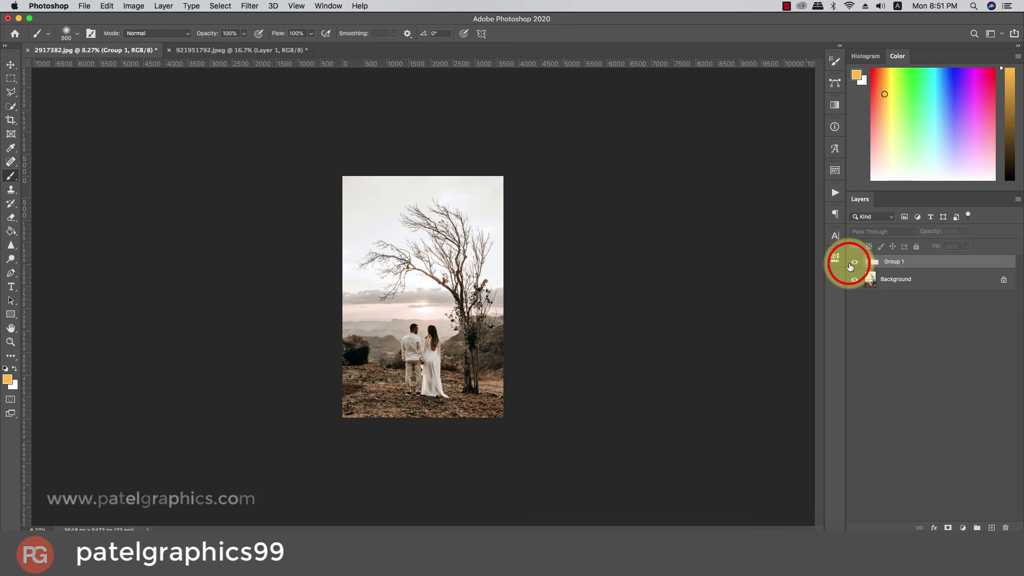
click(851, 264)
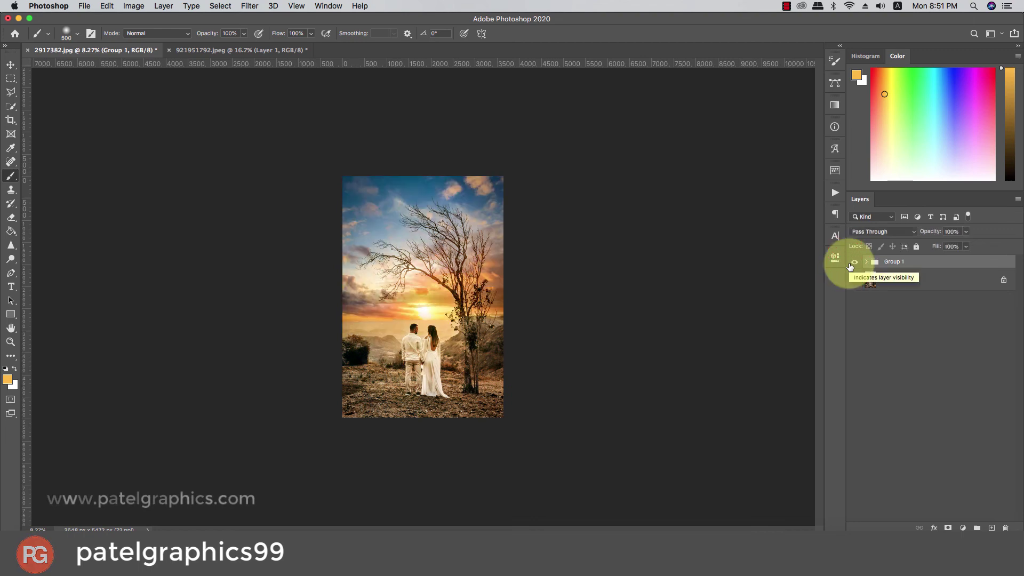